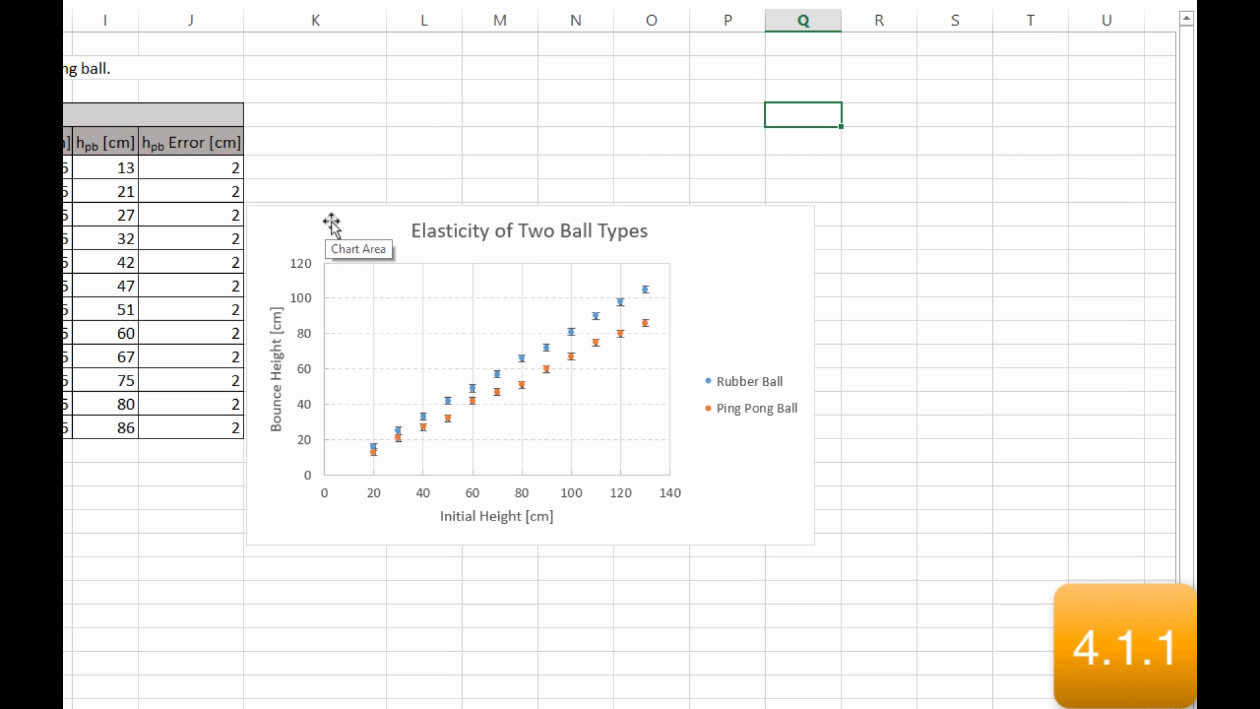
Add a linear trendline to the Rubber Ball series and display its equation on the chart.
right_click(447, 401)
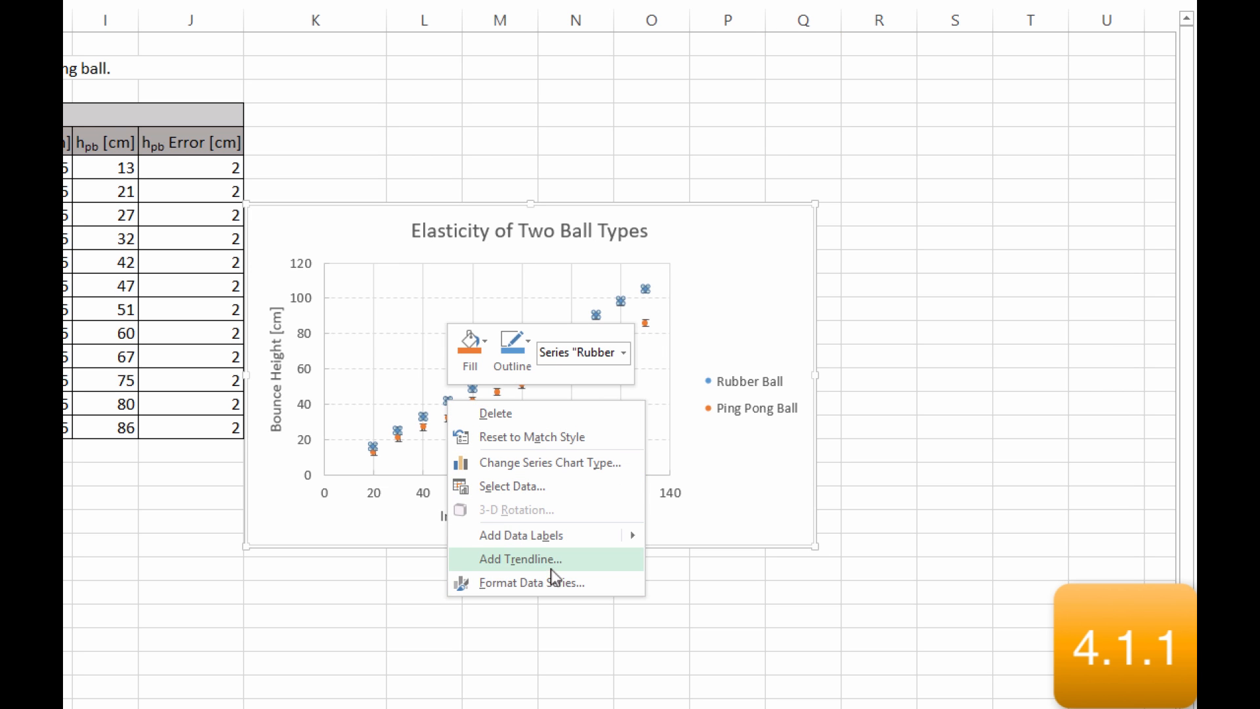
click(551, 561)
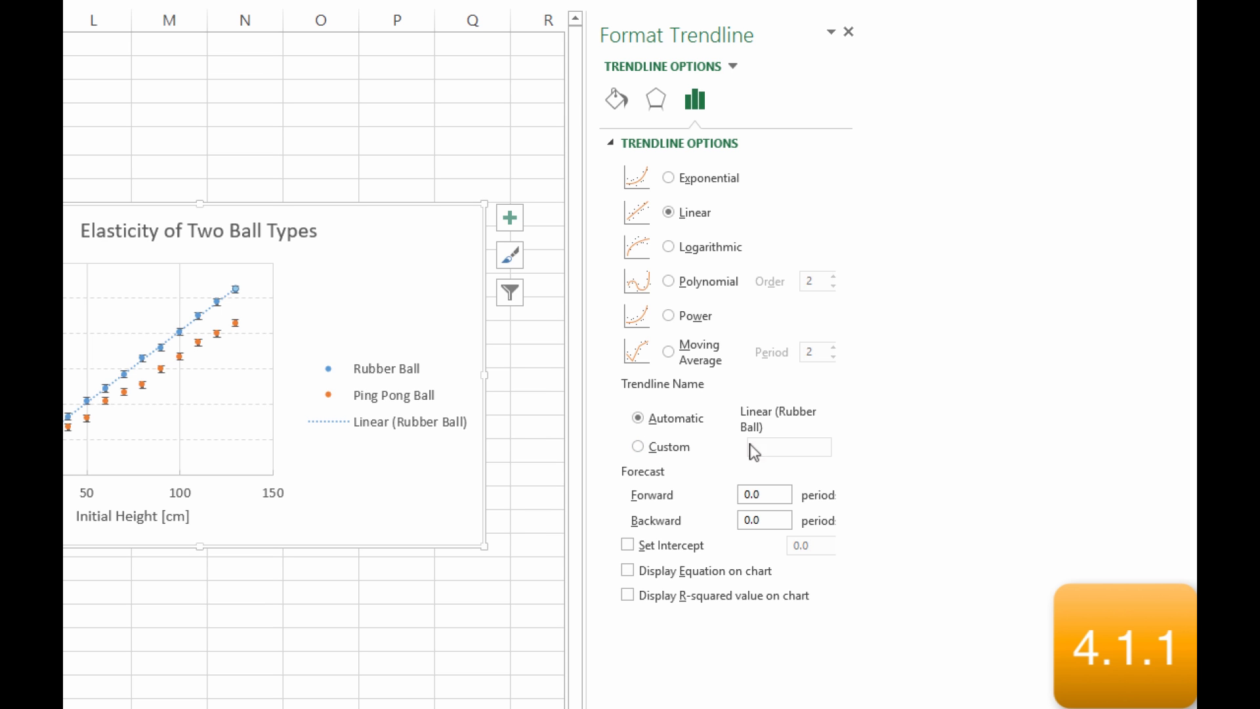
click(626, 570)
click(1035, 32)
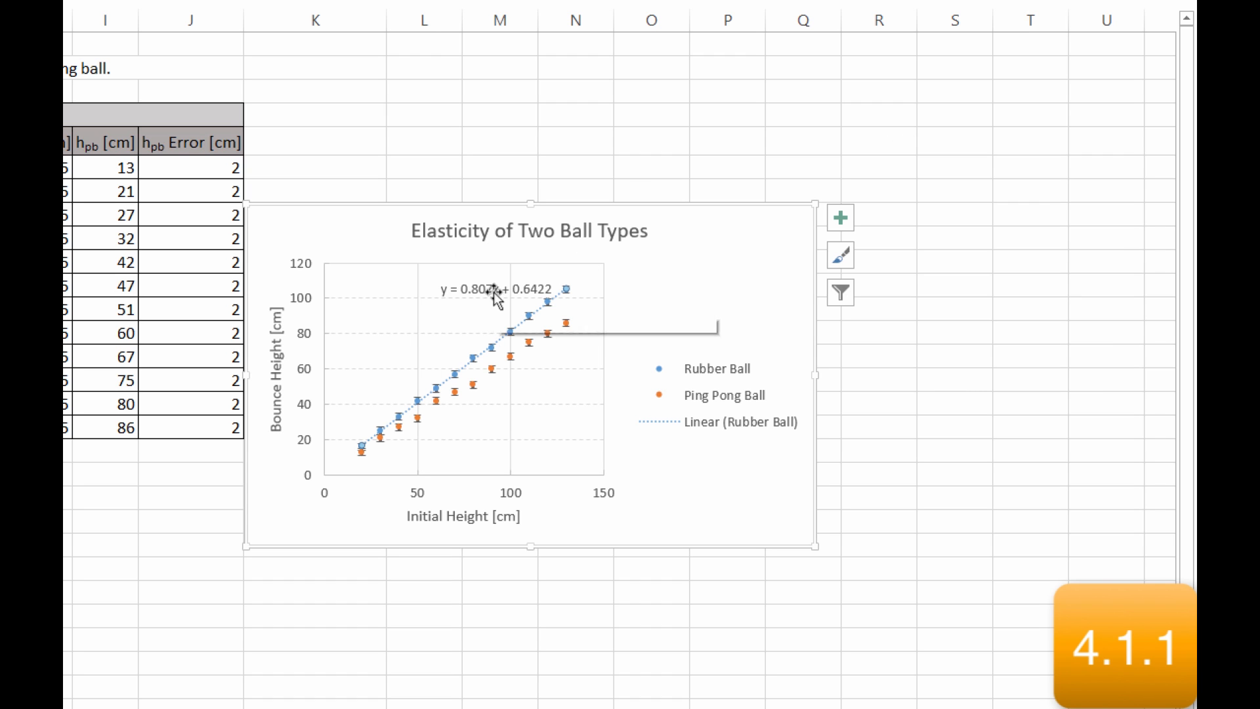
Move the Rubber Ball equation clear of the data points and replace its variables y and x with hrb and hri.
click(457, 289)
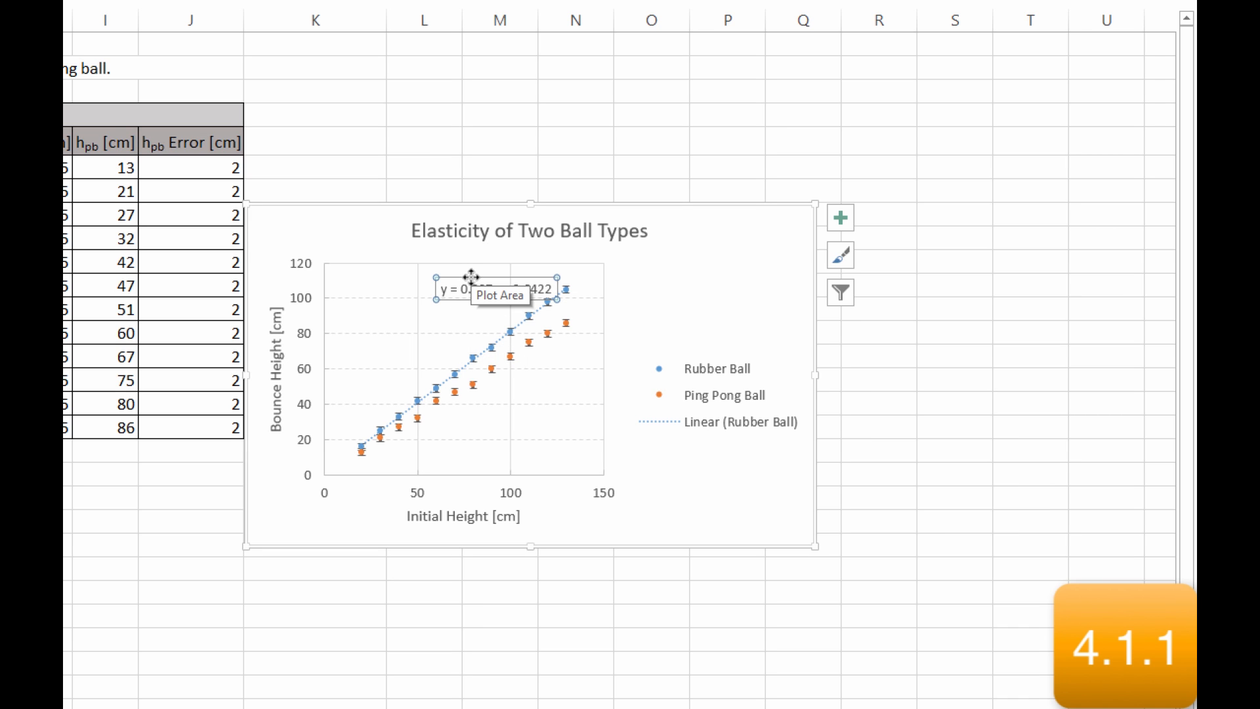
drag(470, 280, 379, 335)
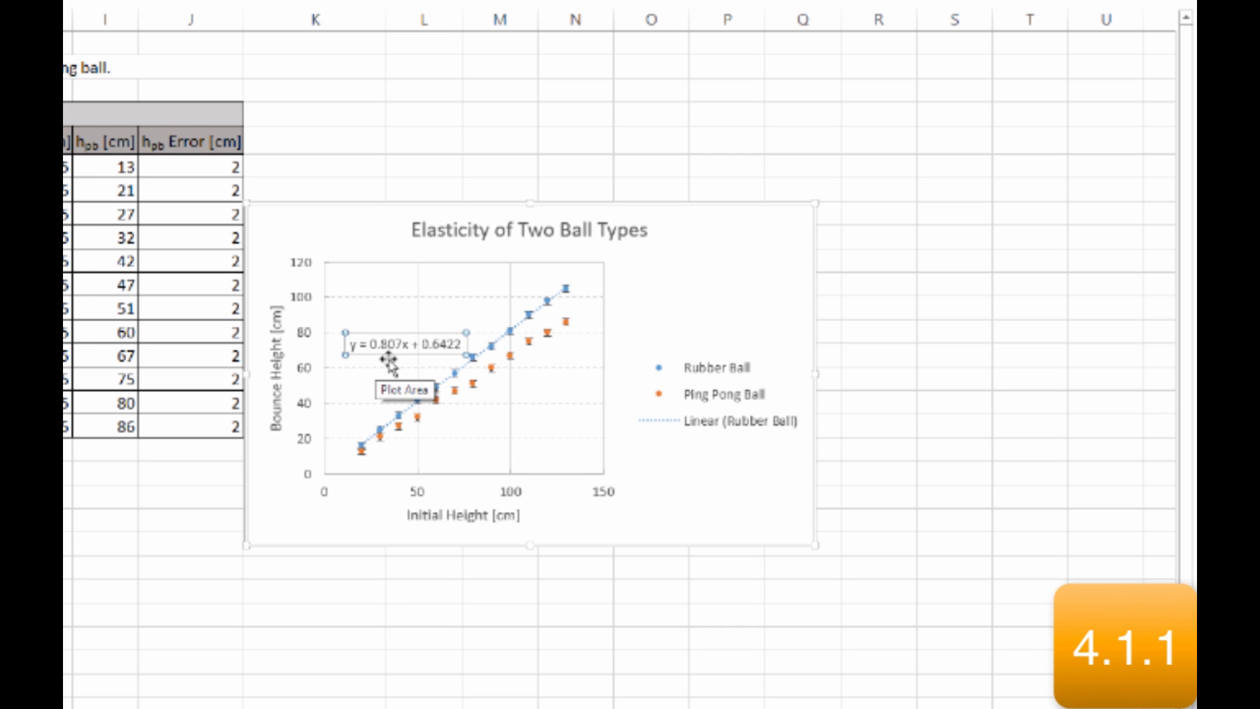
click(355, 346)
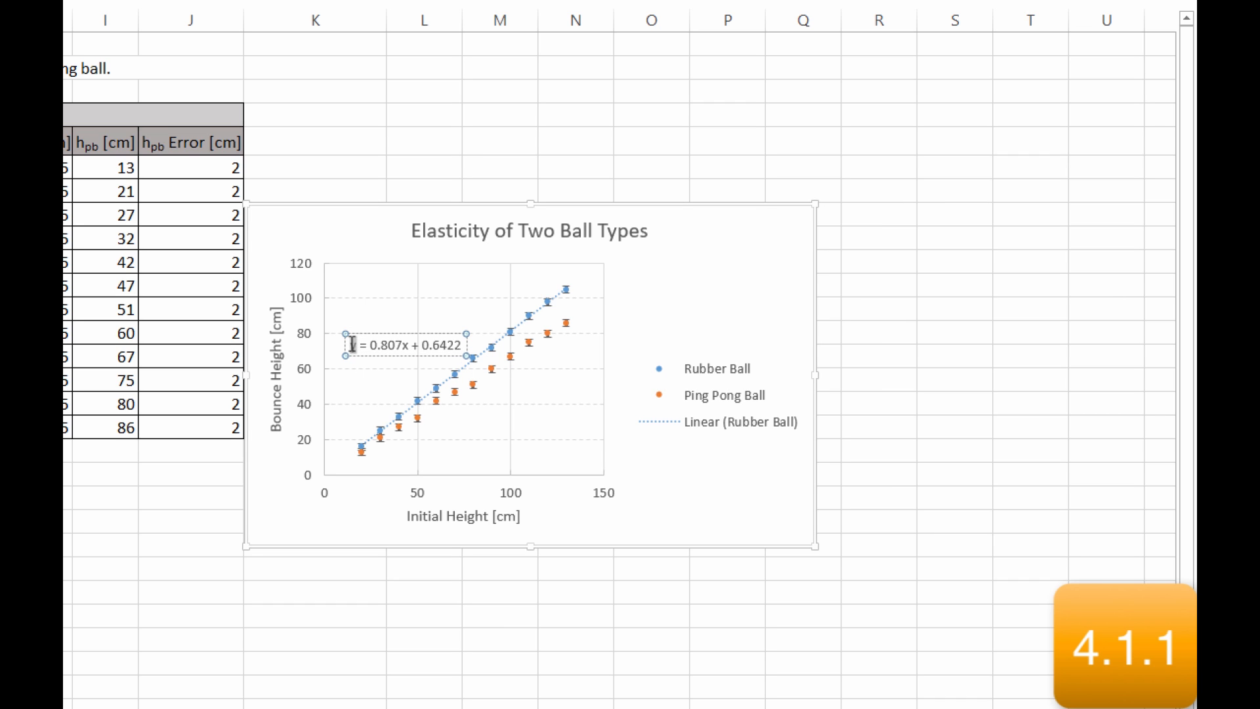
double_click(352, 344)
text(hrb)
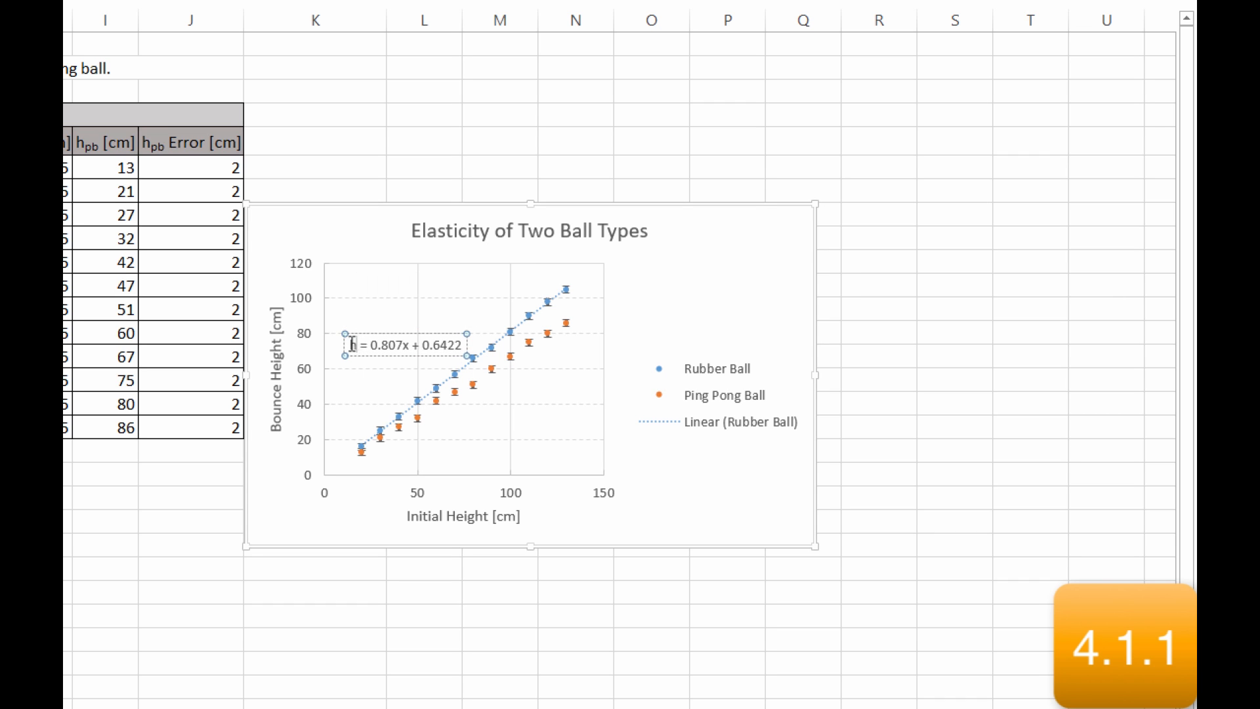
double_click(411, 345)
text(hri)
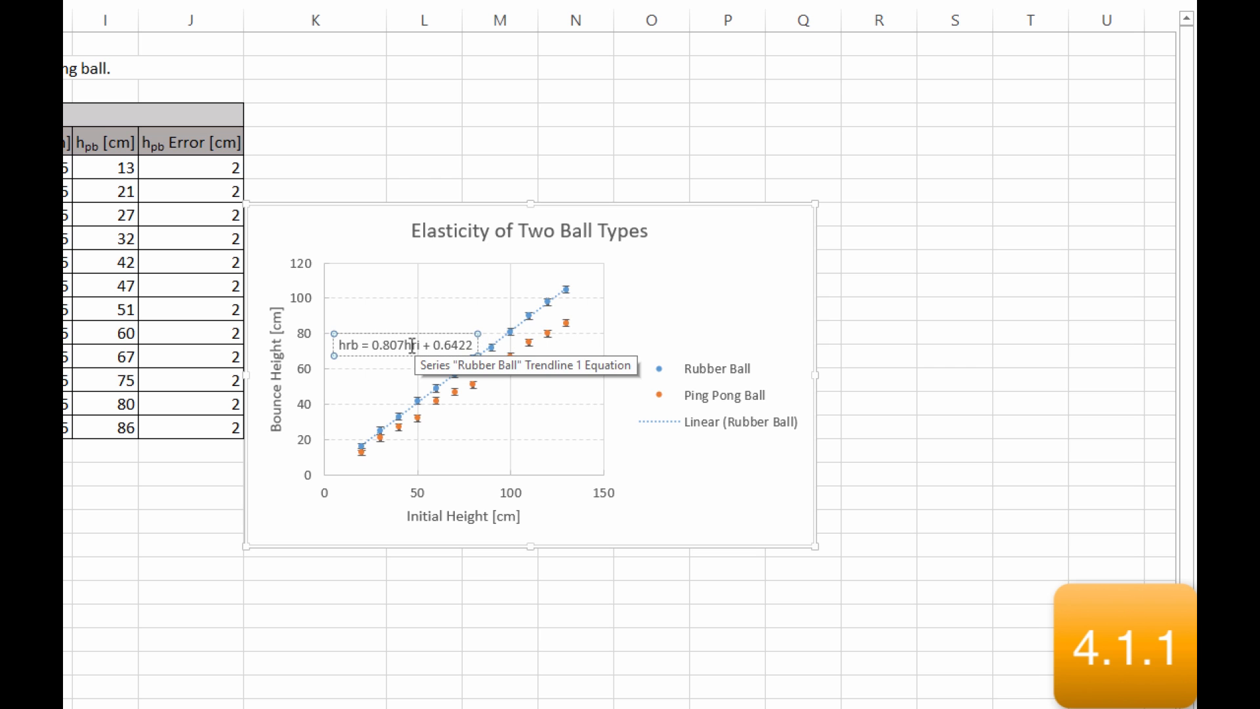
Format the index letters of hrb and hri in the Rubber Ball equation as subscript.
drag(359, 345, 347, 345)
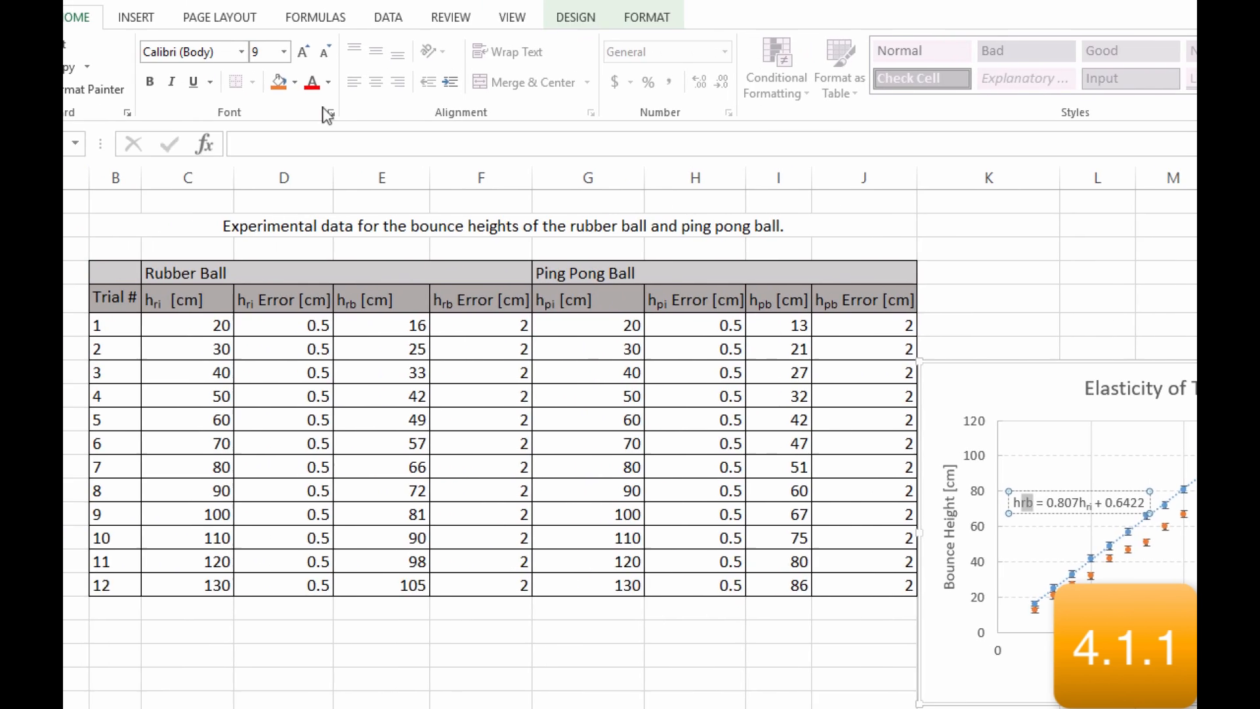
click(404, 132)
click(514, 475)
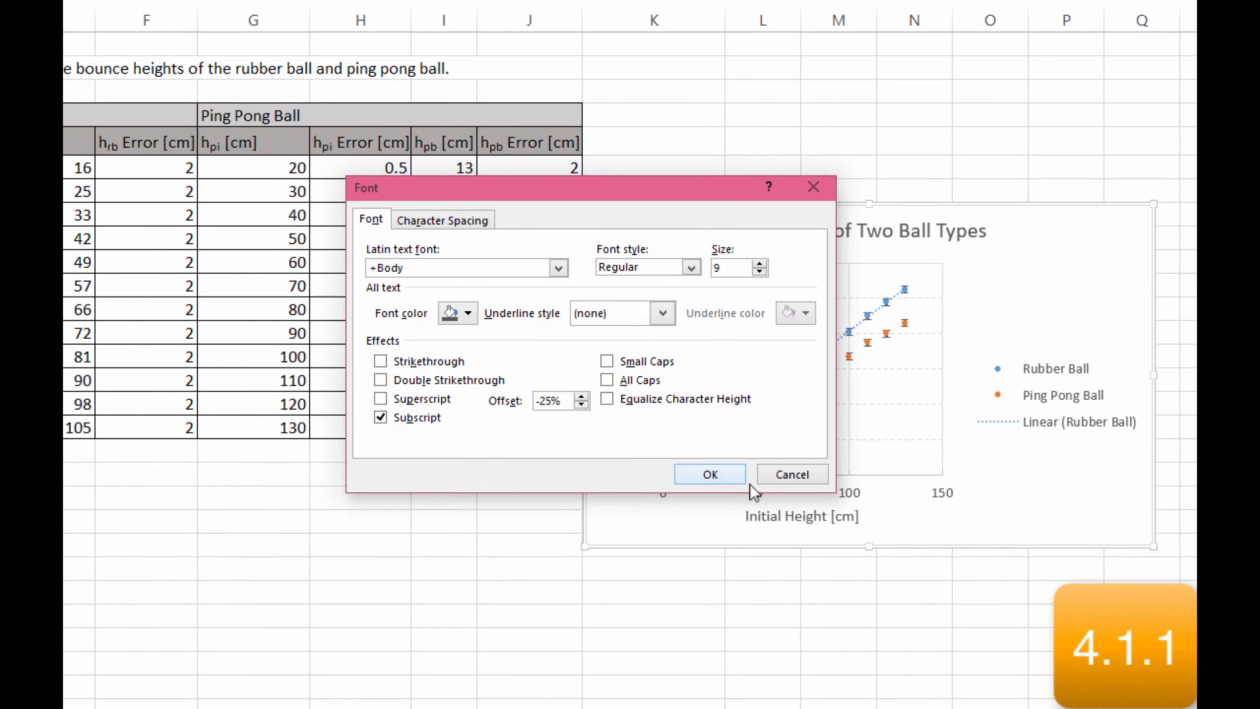
click(843, 531)
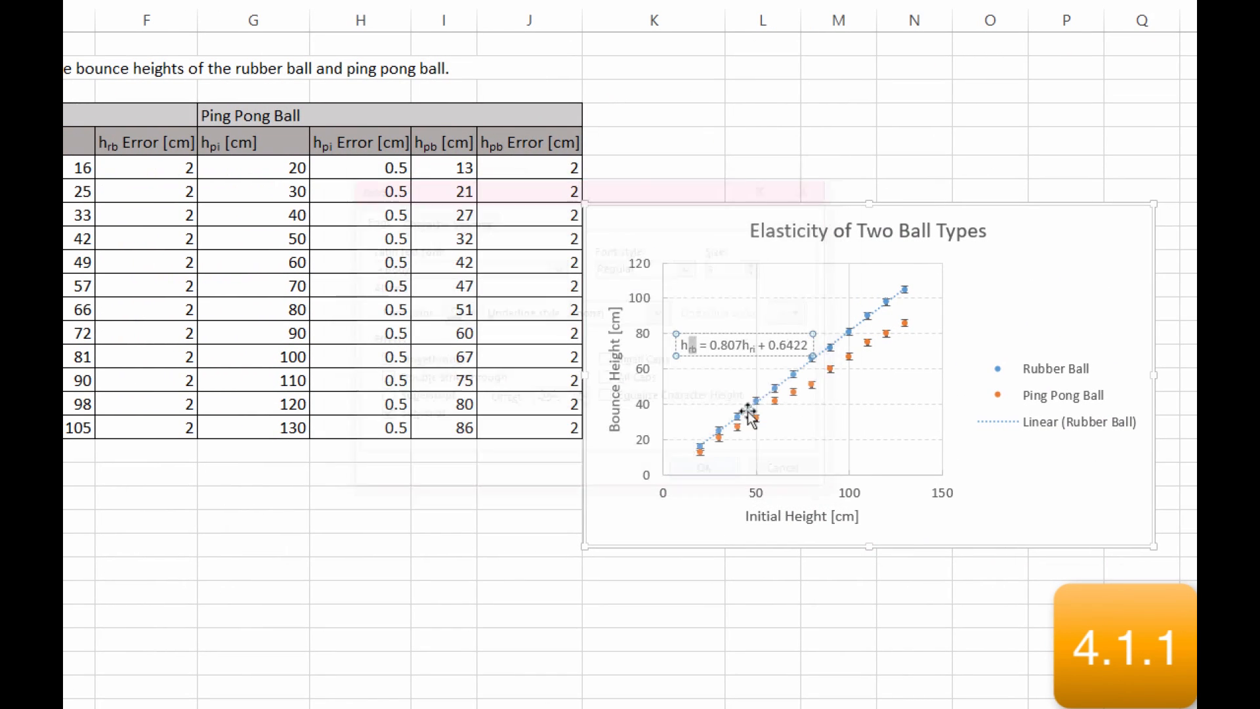
Add a linear trendline to the Ping Pong Ball series and display its equation on the chart.
click(827, 378)
right_click(830, 371)
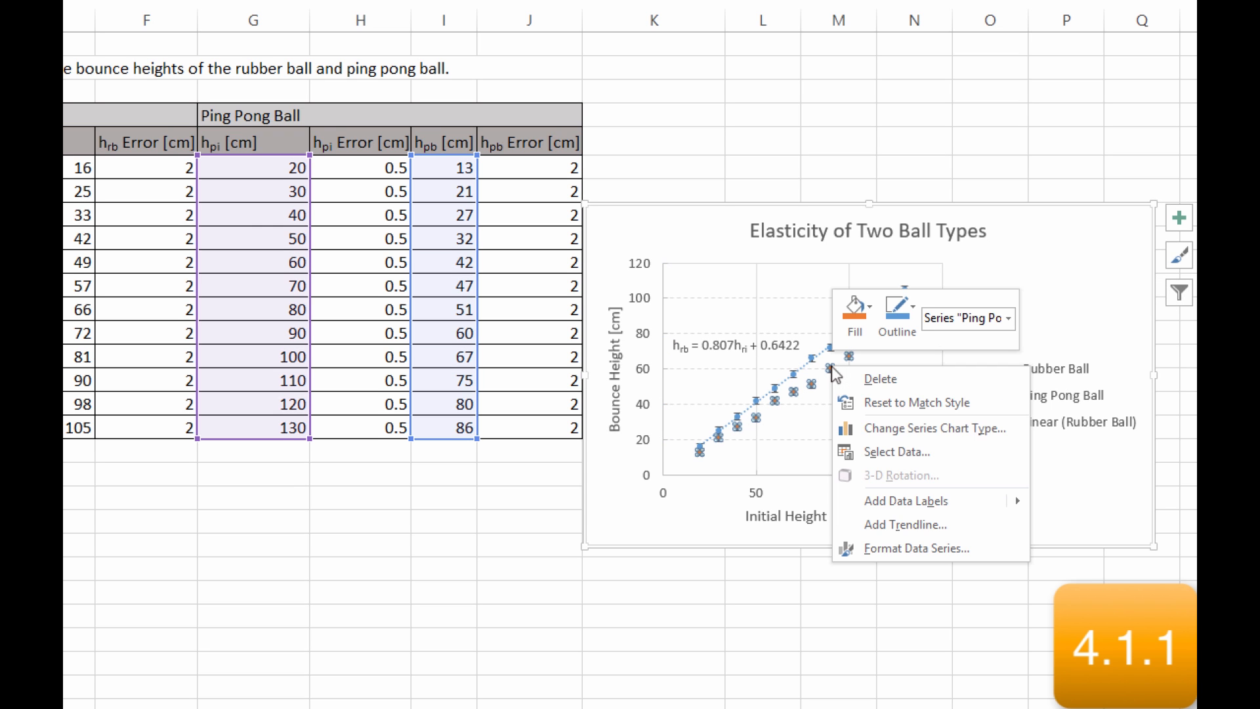
click(902, 522)
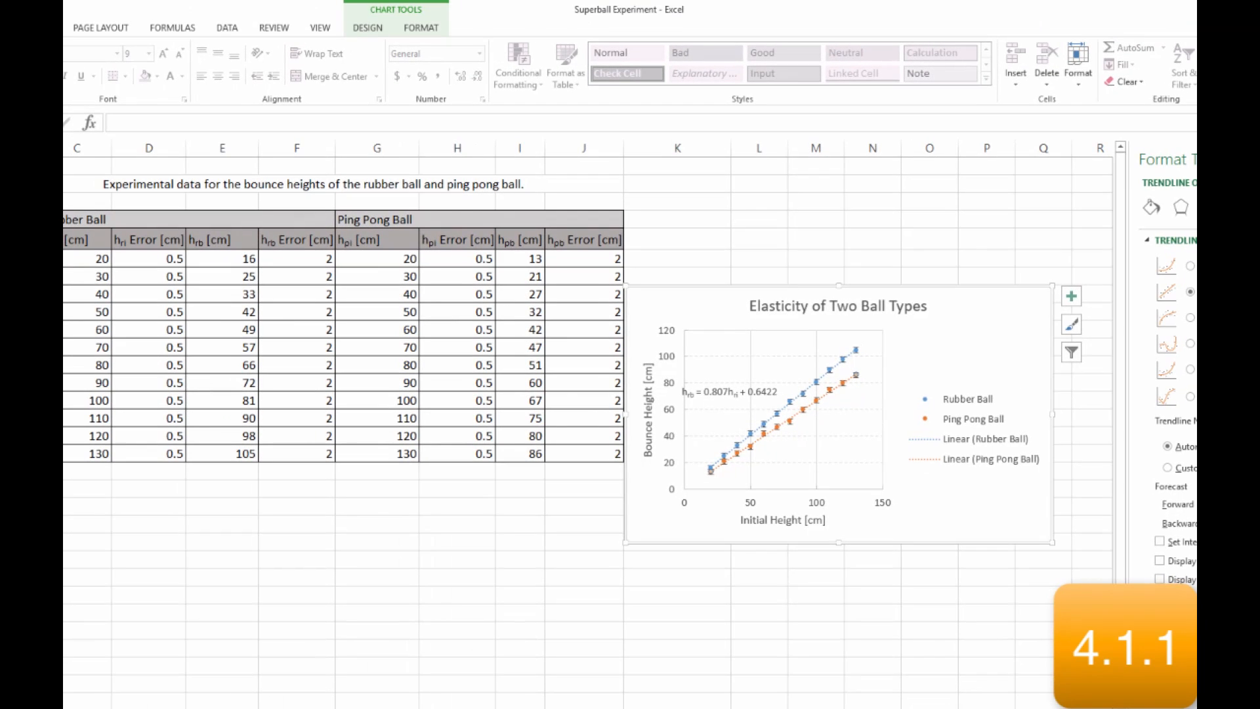
click(1159, 560)
click(1247, 159)
Move the Ping Pong Ball equation below its trendline and replace y and x with hrb and hri, their index letters in subscript.
click(776, 375)
drag(785, 364, 812, 430)
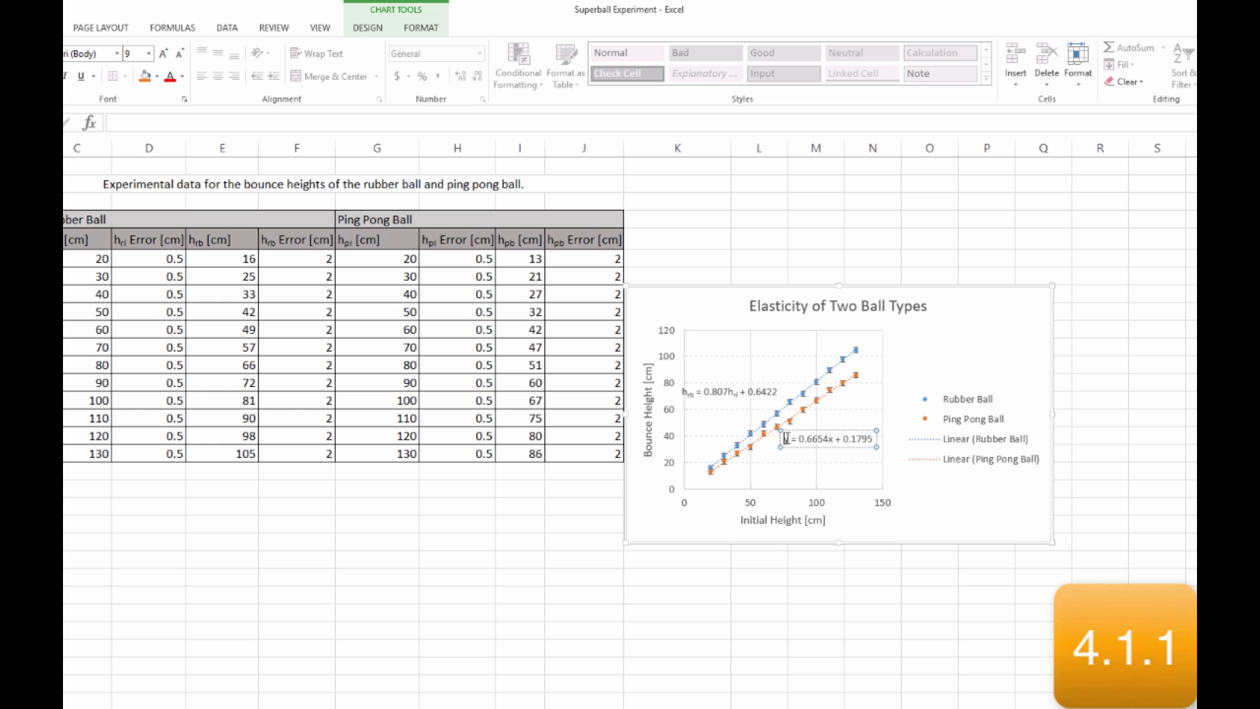
double_click(785, 438)
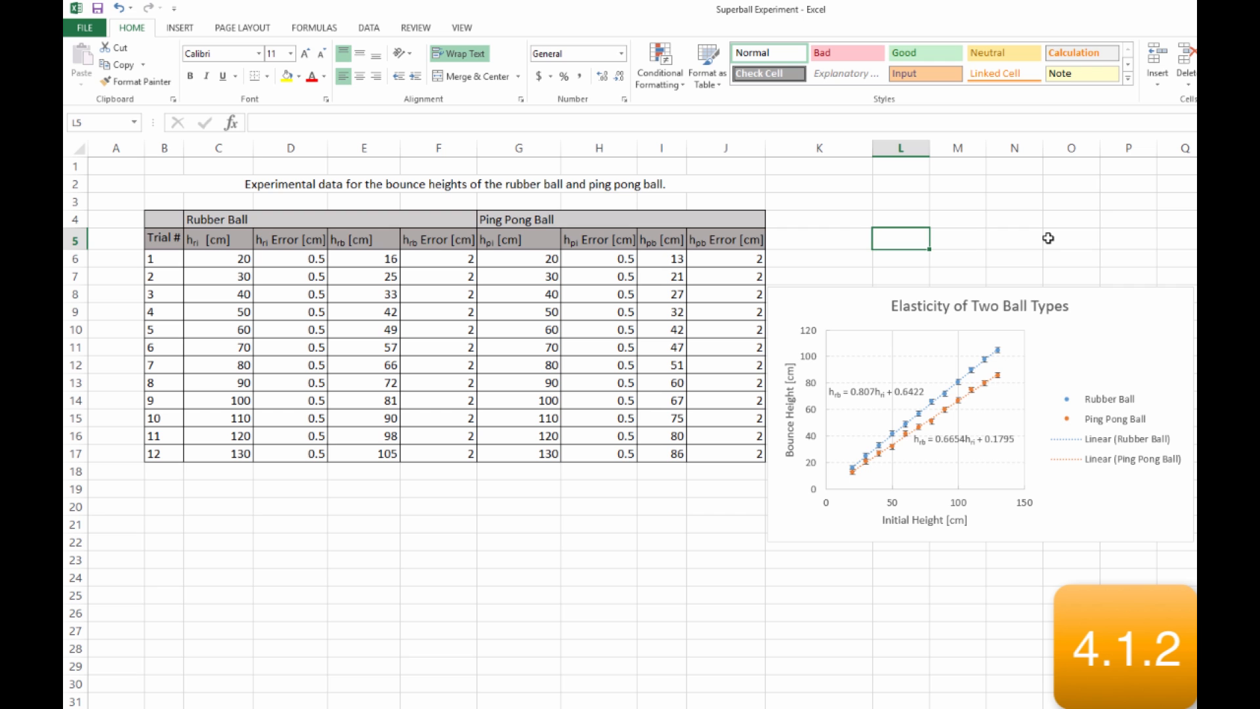
Start a Regression from the Data Analysis tools.
click(959, 256)
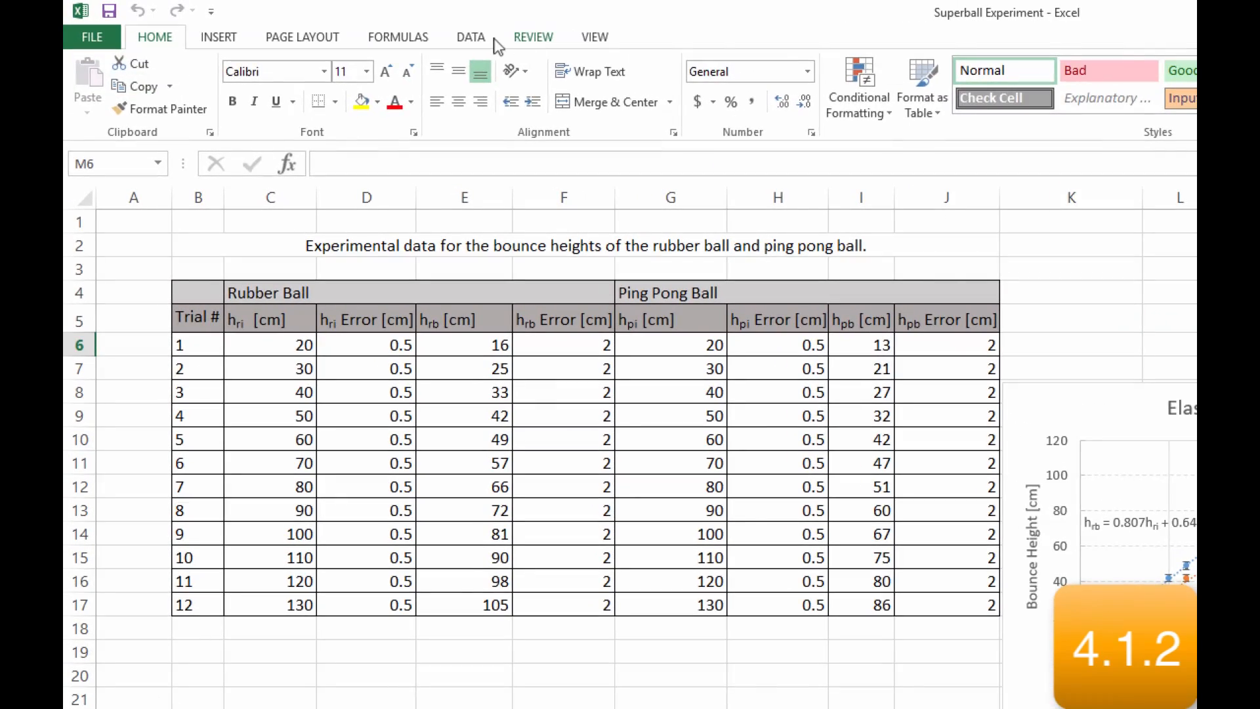
click(374, 31)
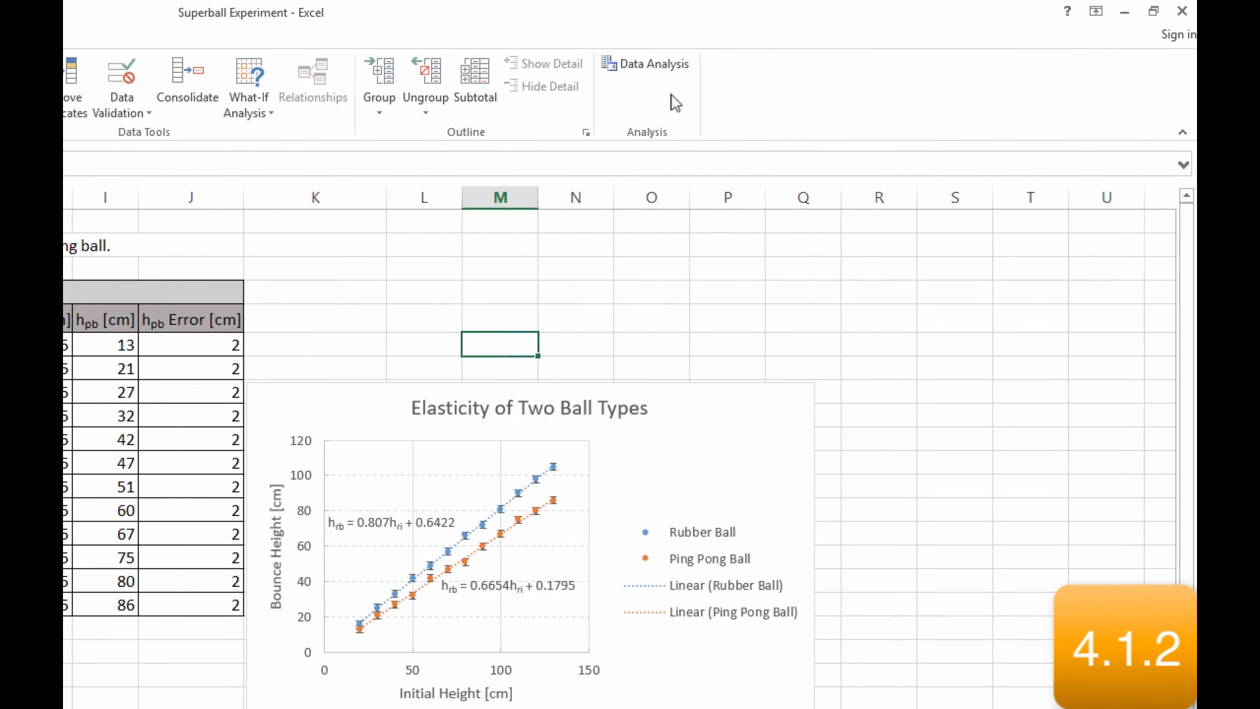
click(668, 69)
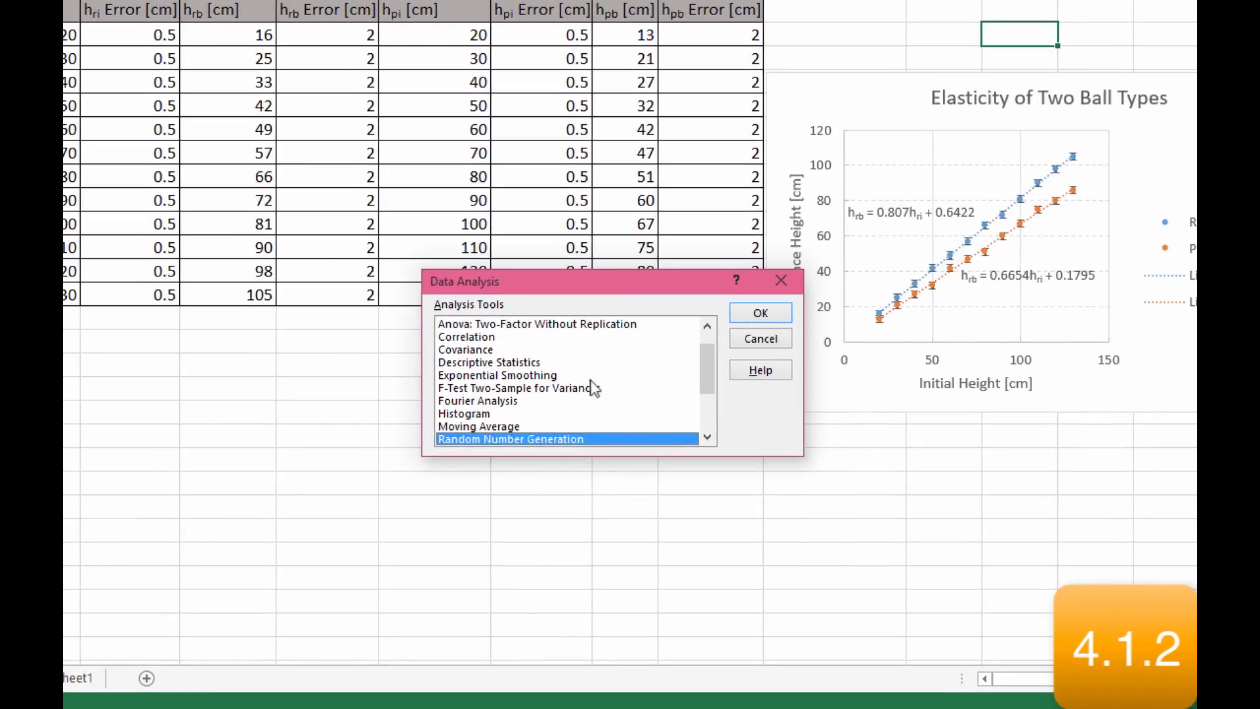
scroll(591, 381, down, 3)
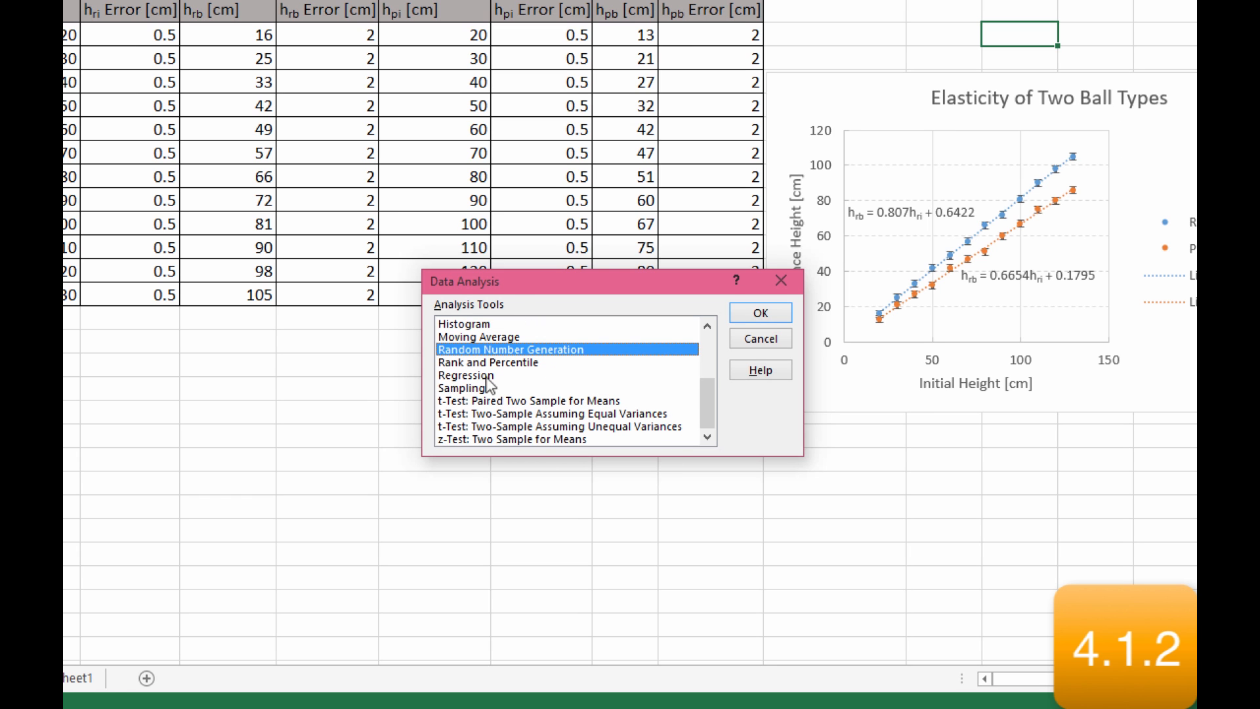
click(487, 376)
click(755, 314)
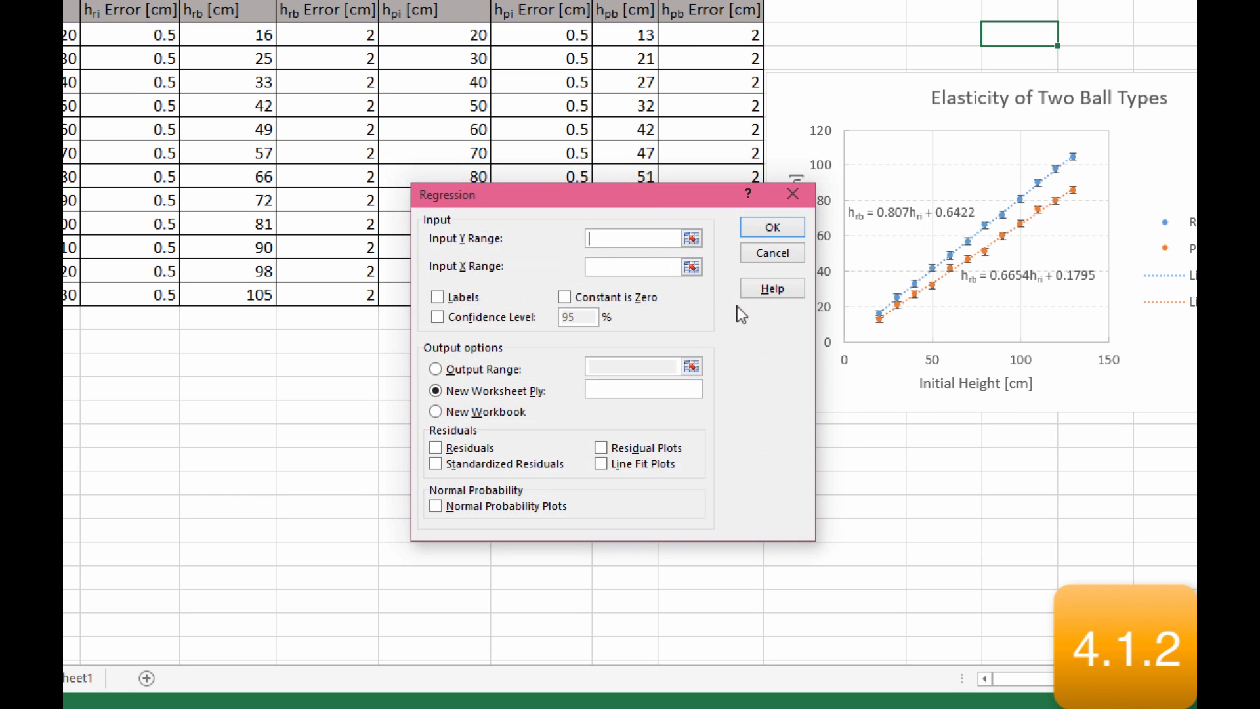
Set the regression's Y range to the hrb column $E$5:$E$17 and its X range to the hri column $C$5:$C$17.
drag(672, 197, 931, 218)
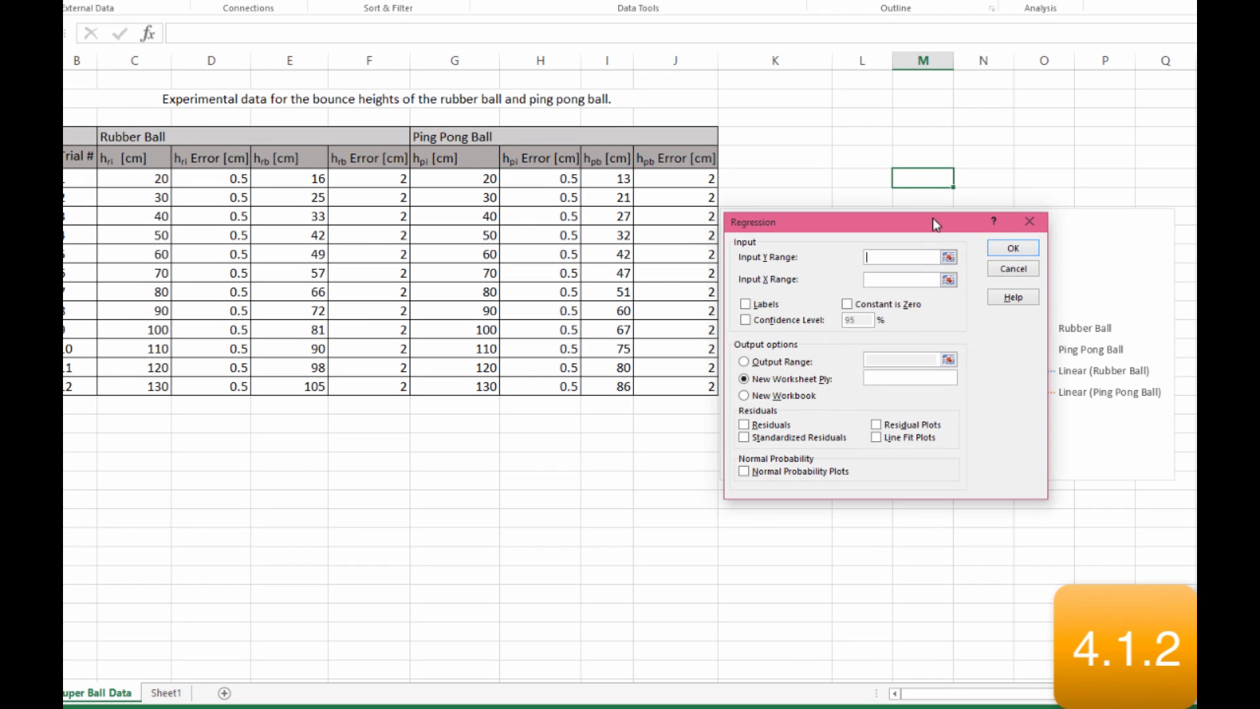
click(949, 258)
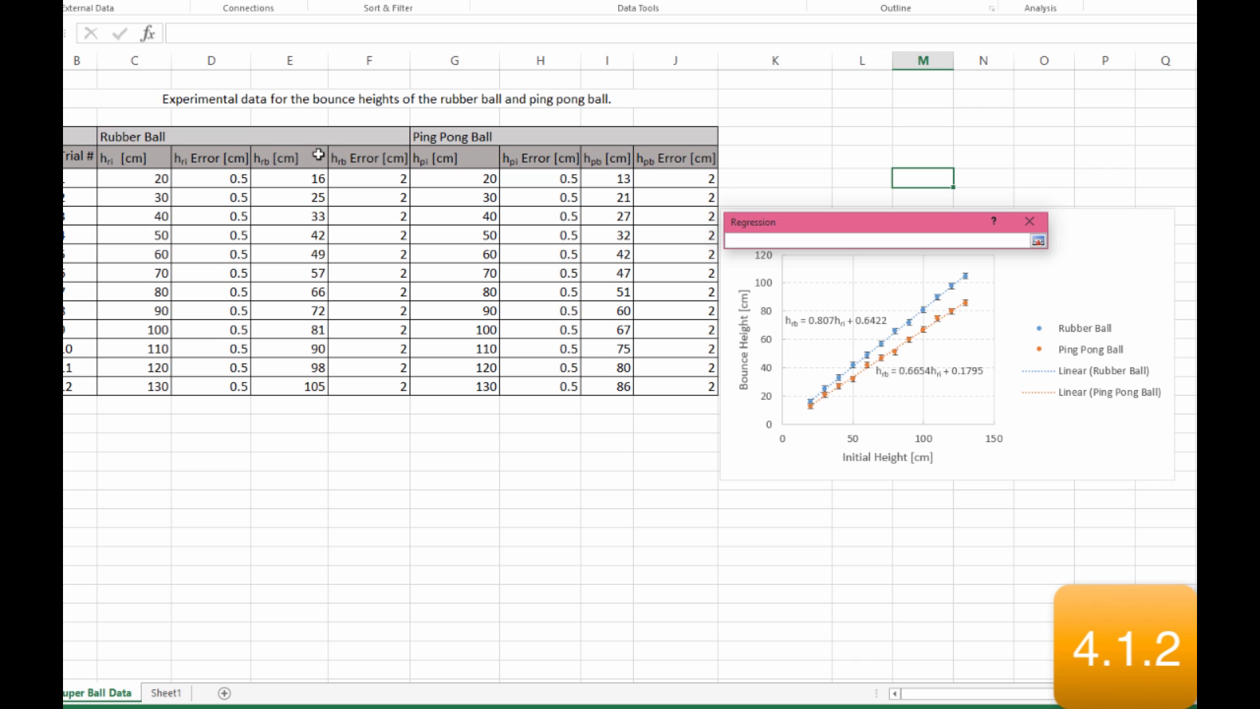
drag(313, 156, 315, 385)
key(Return)
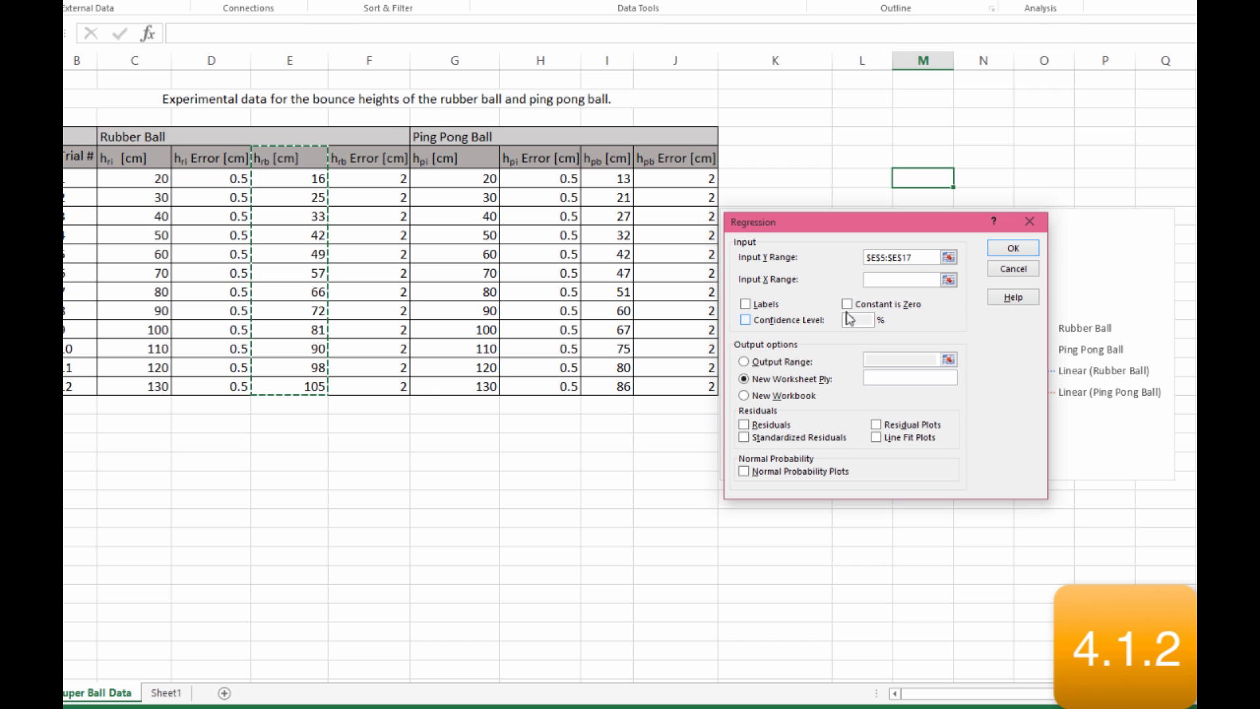
click(949, 280)
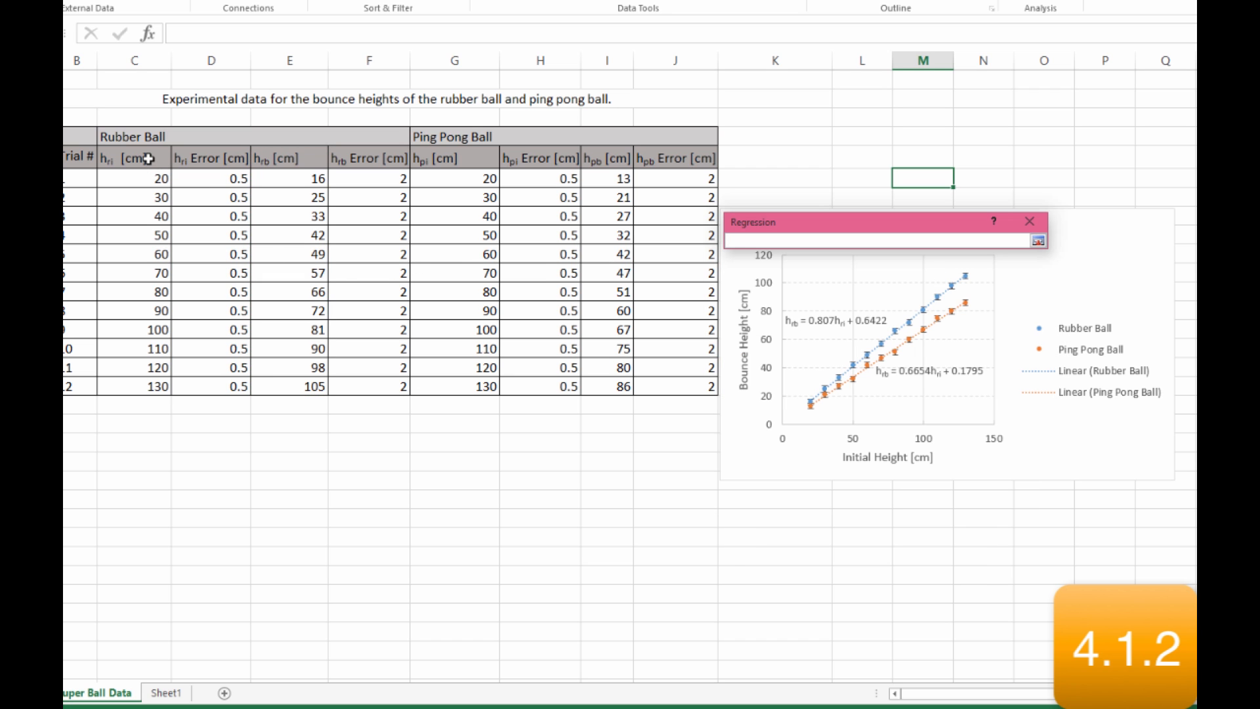
drag(148, 177, 163, 386)
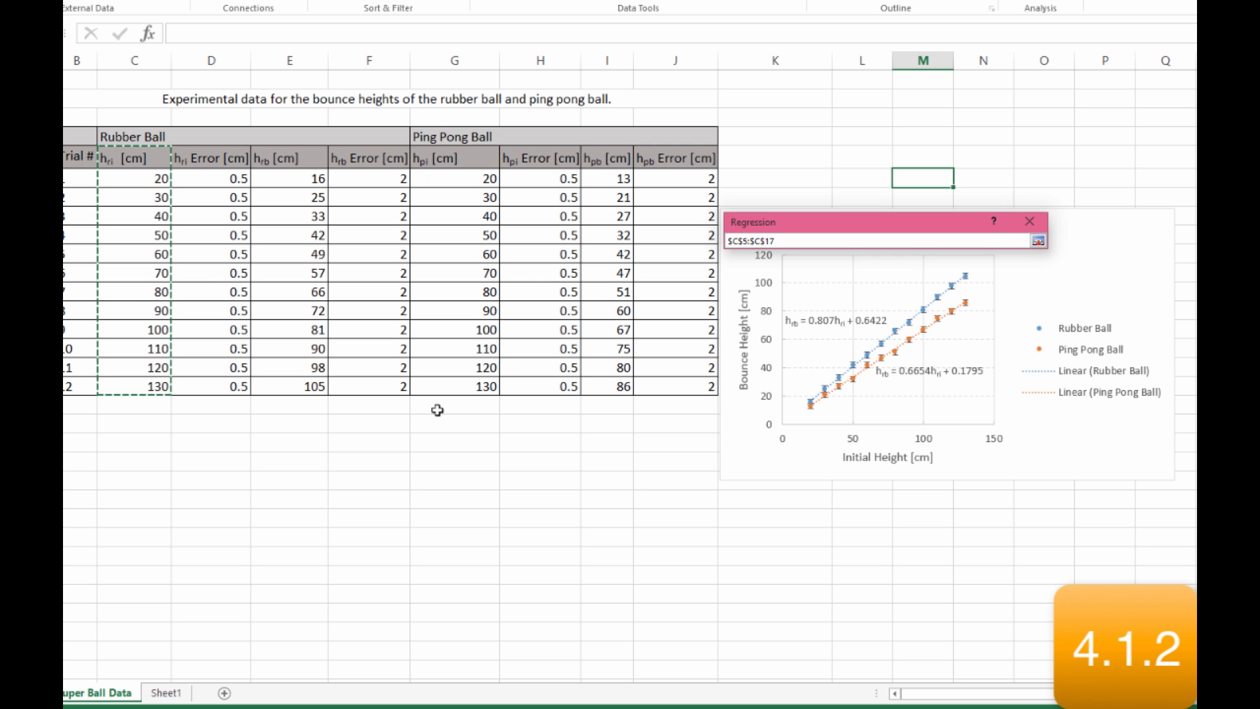
key(Return)
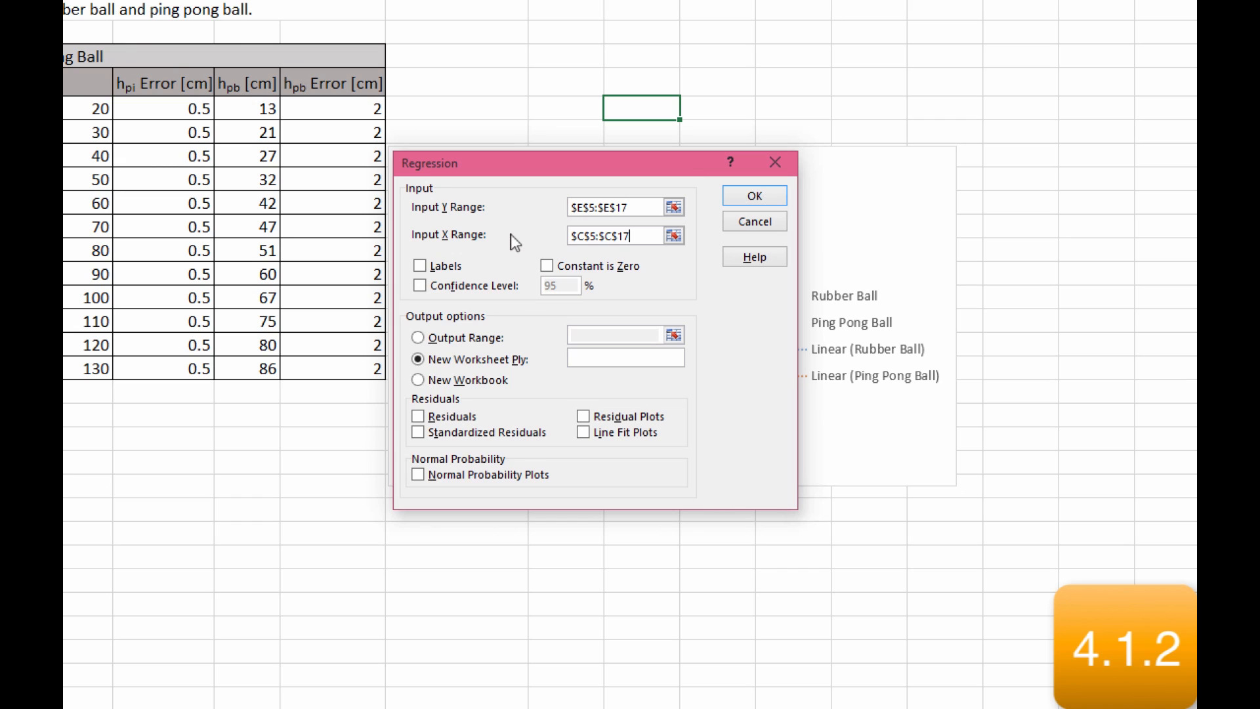
Enable Labels and Constant is Zero for the regression, and set its confidence level to 68%.
click(454, 269)
click(546, 266)
click(420, 286)
double_click(550, 285)
text(68)
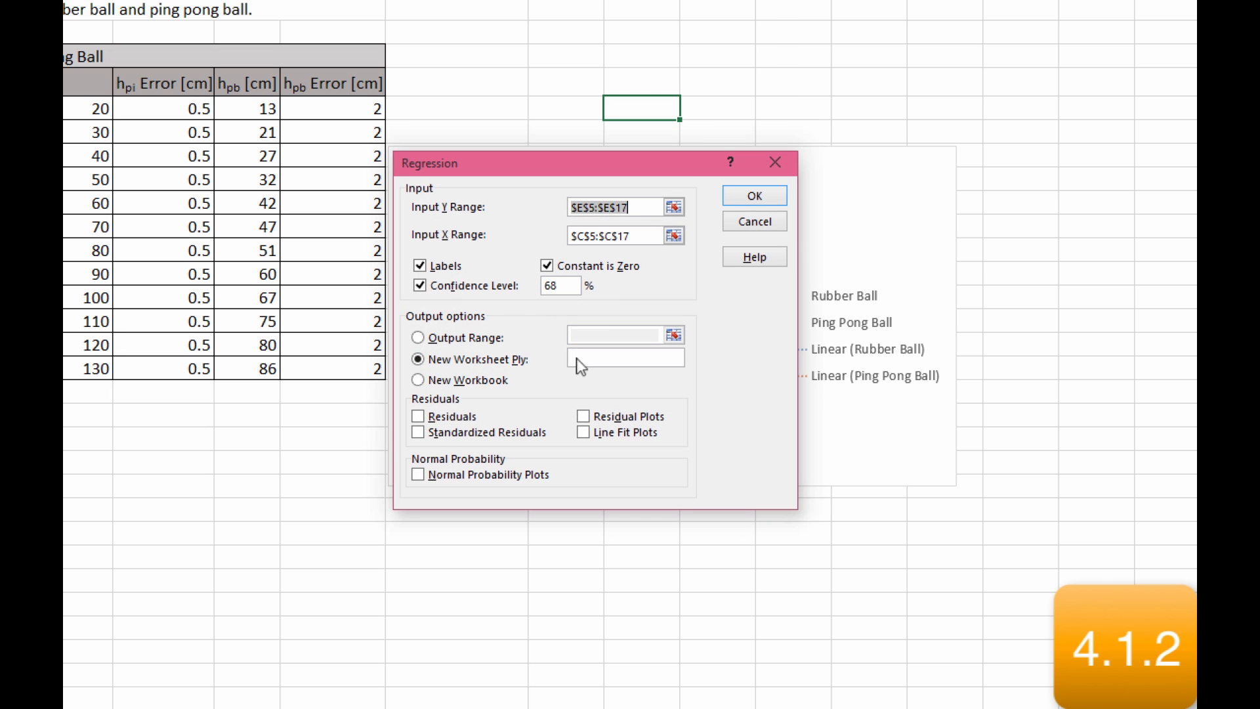
Run the regression into a new worksheet named Regression Results, with residual plots and line fit plots included.
click(578, 361)
text(Regression Results)
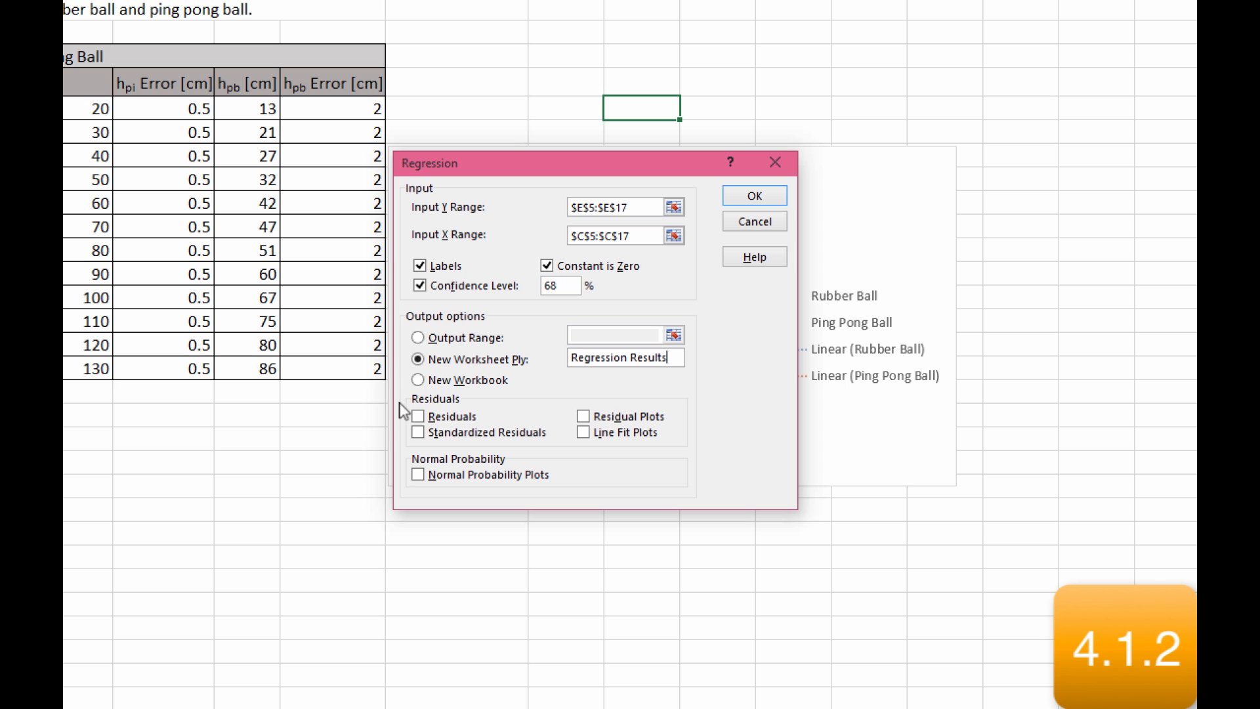
click(583, 416)
click(583, 431)
click(755, 196)
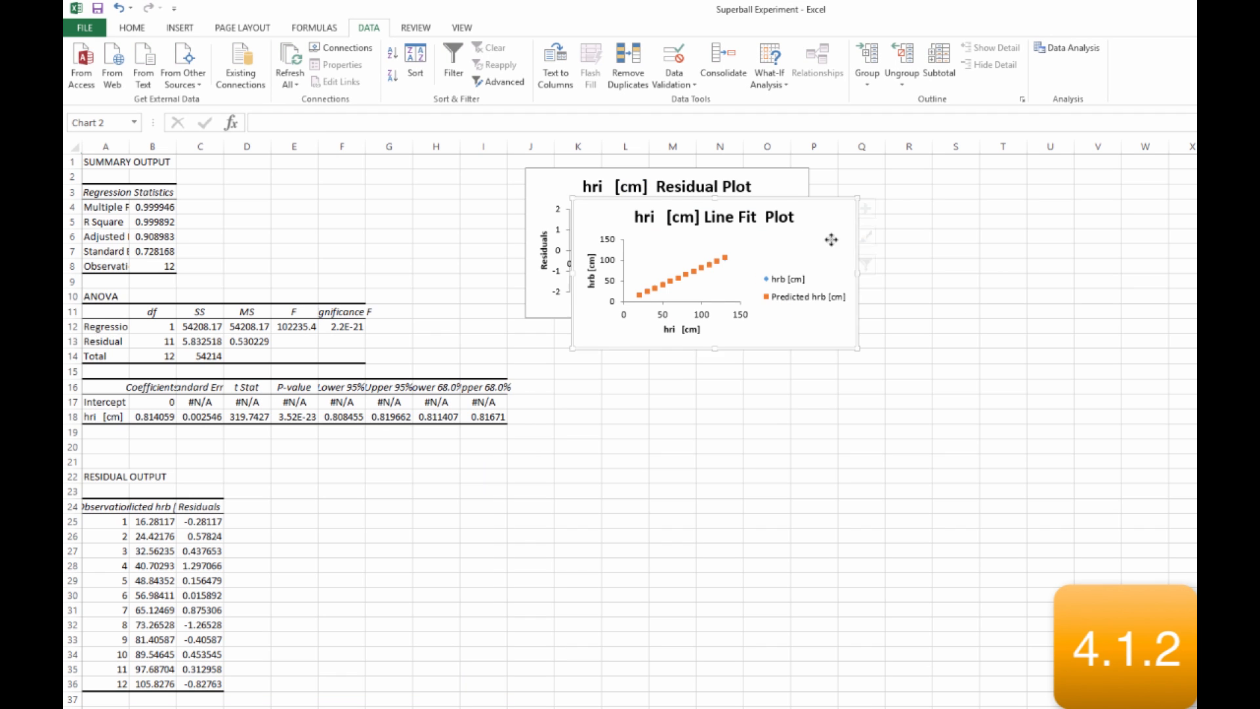
Move the Line Fit Plot chart below the Residual Plot so both charts are uncovered.
drag(831, 239, 855, 382)
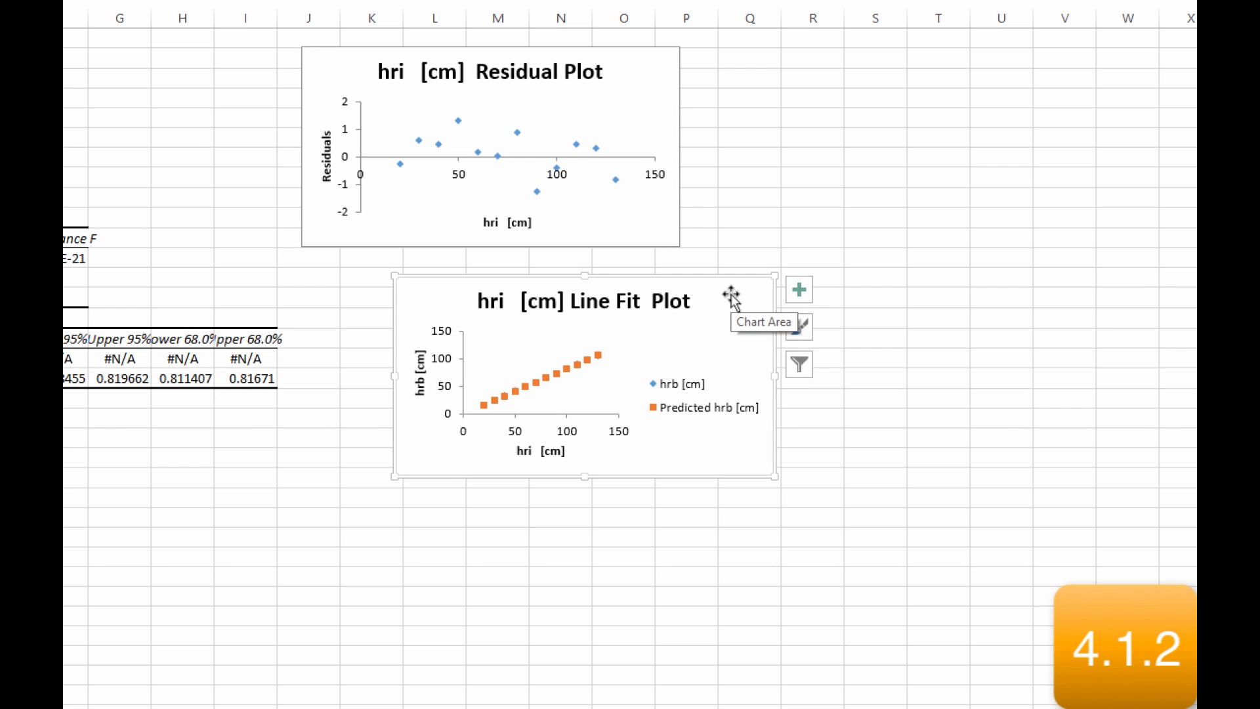
click(647, 121)
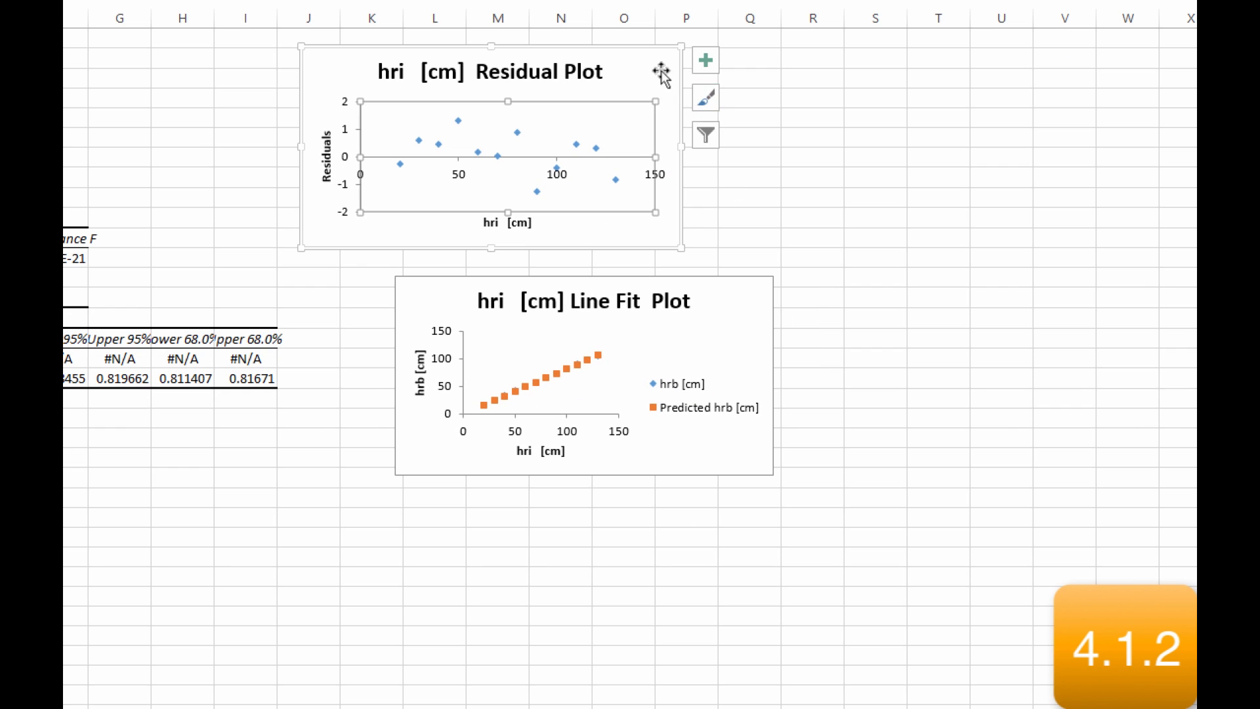
click(765, 84)
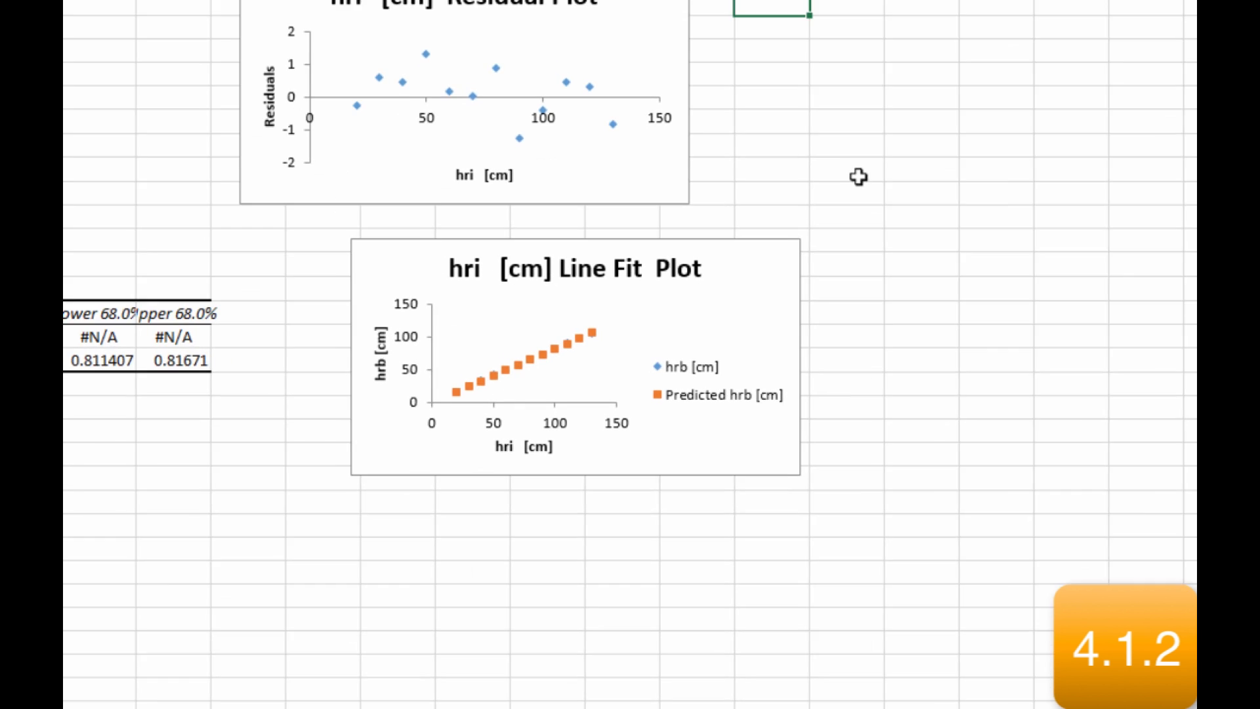
Format the Predicted hrb series in the Line Fit Plot as a solid line with no markers.
click(781, 219)
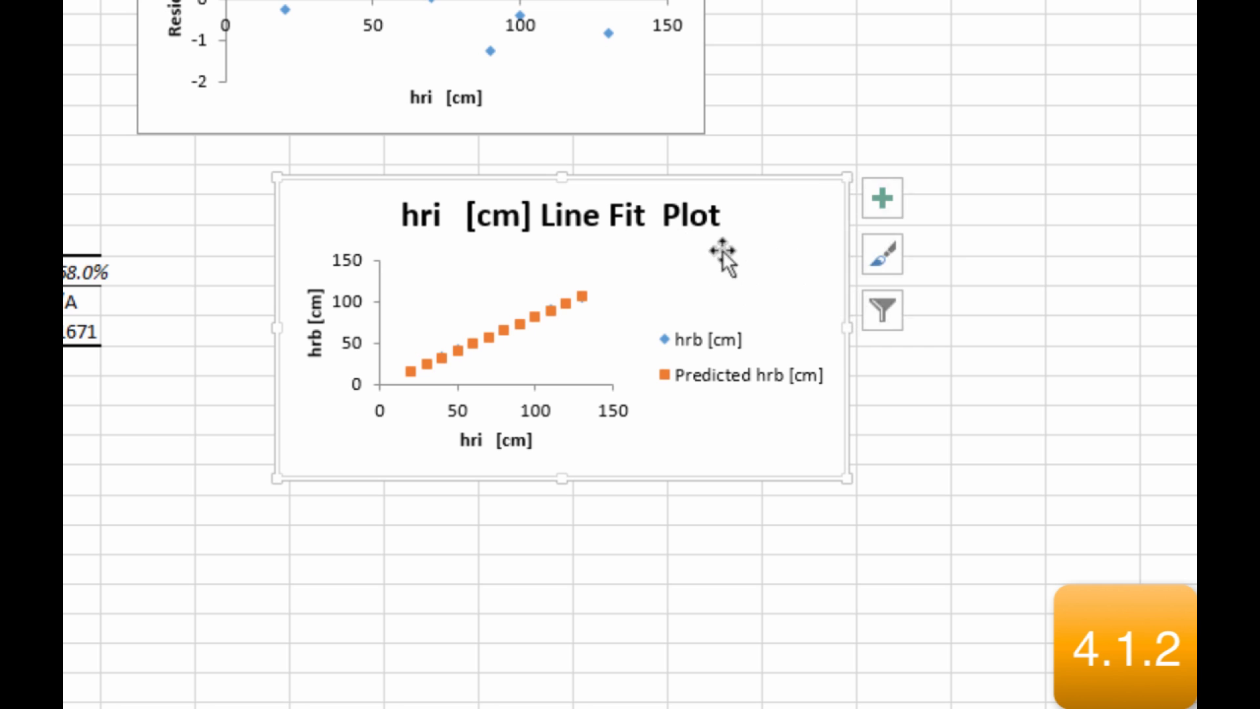
right_click(584, 297)
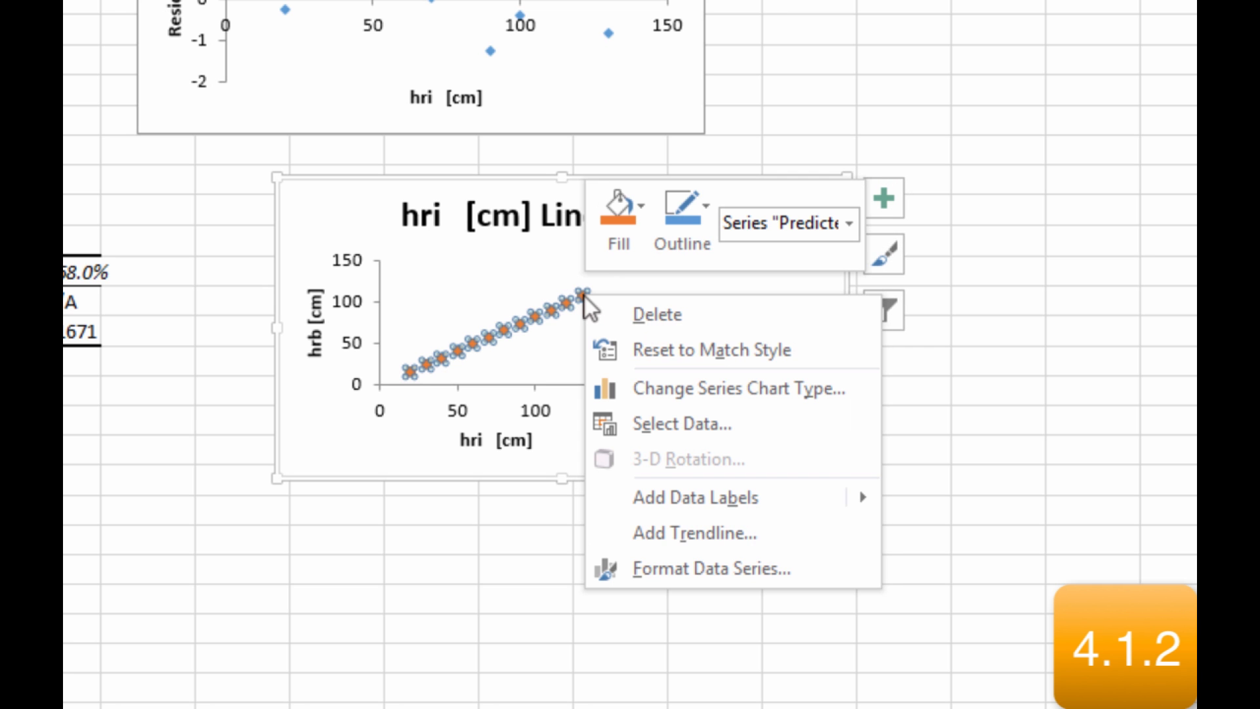
click(783, 566)
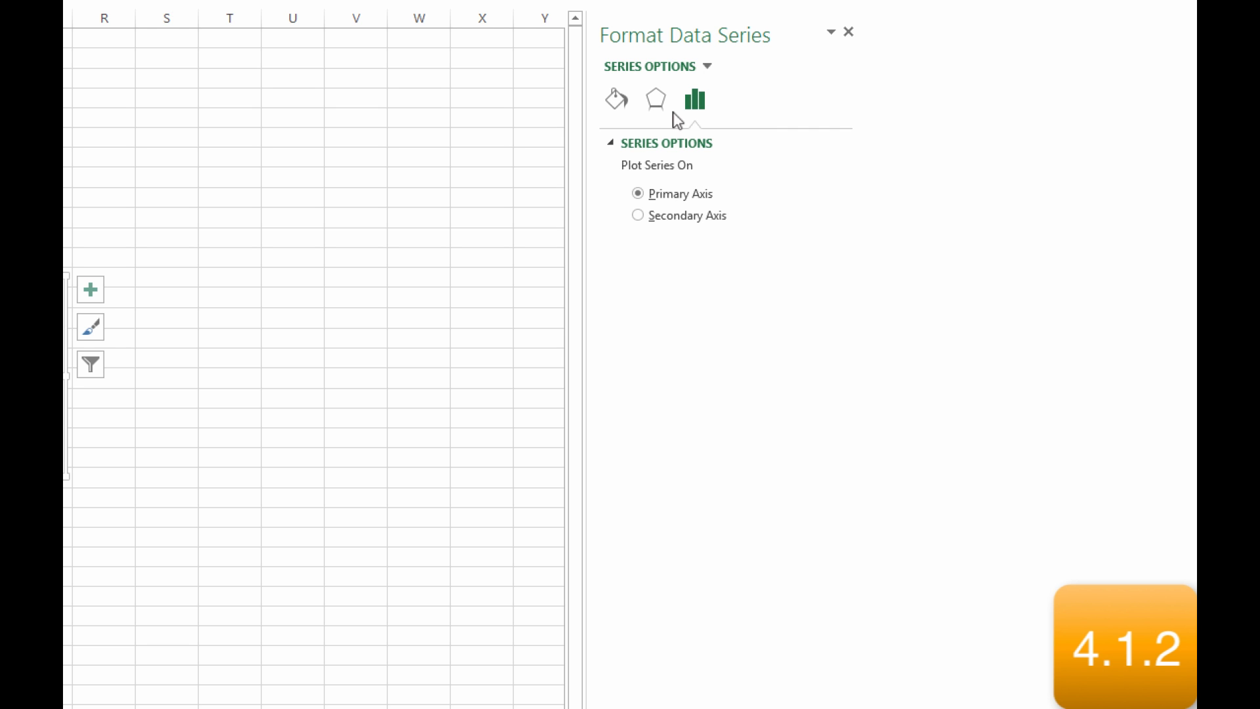
click(618, 104)
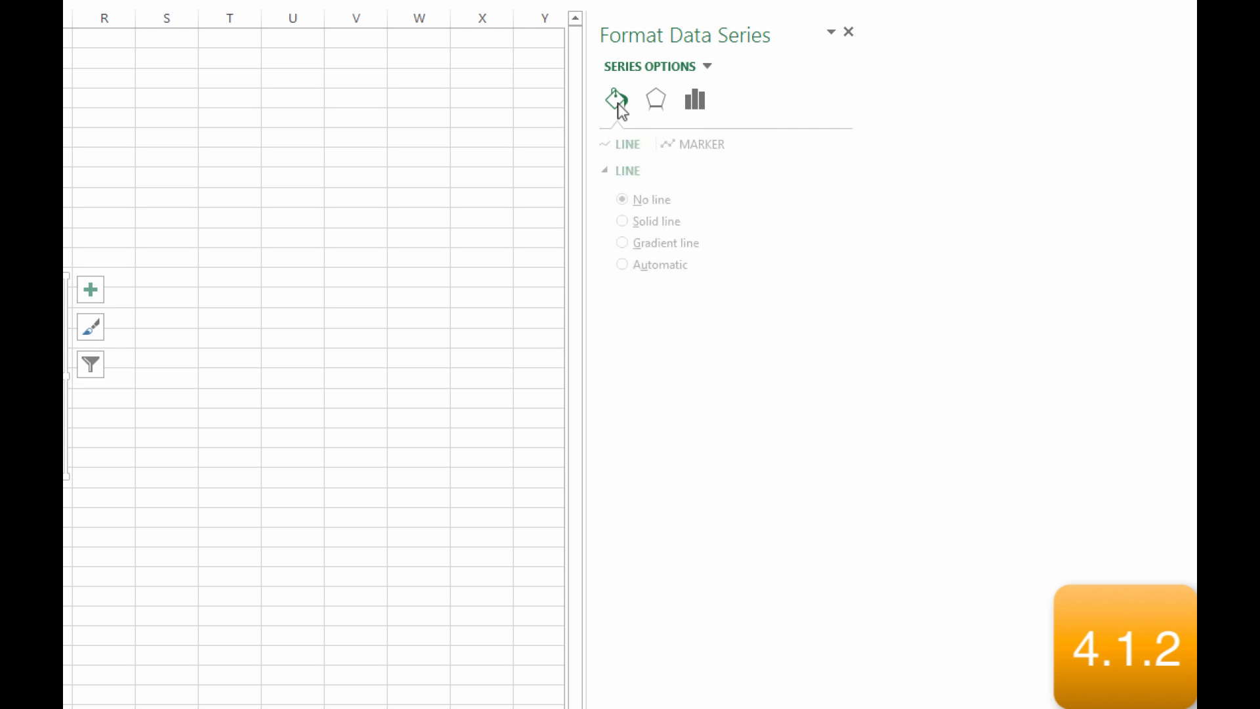
click(663, 223)
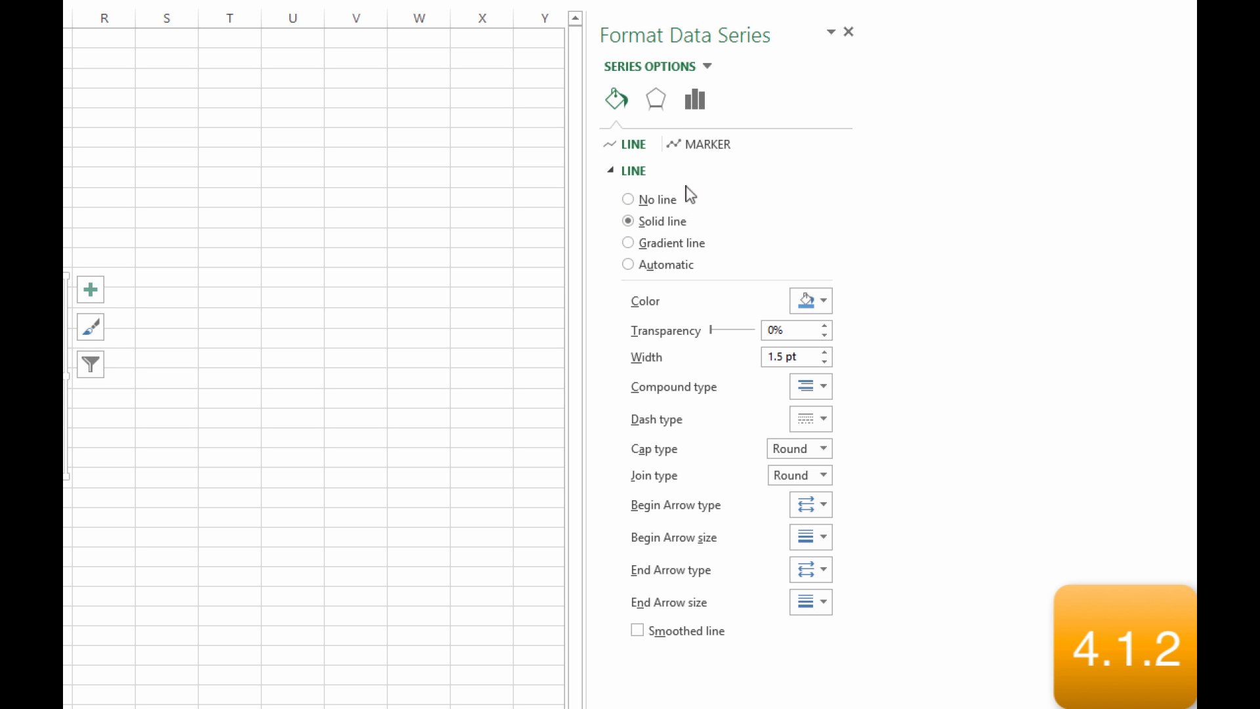
click(695, 145)
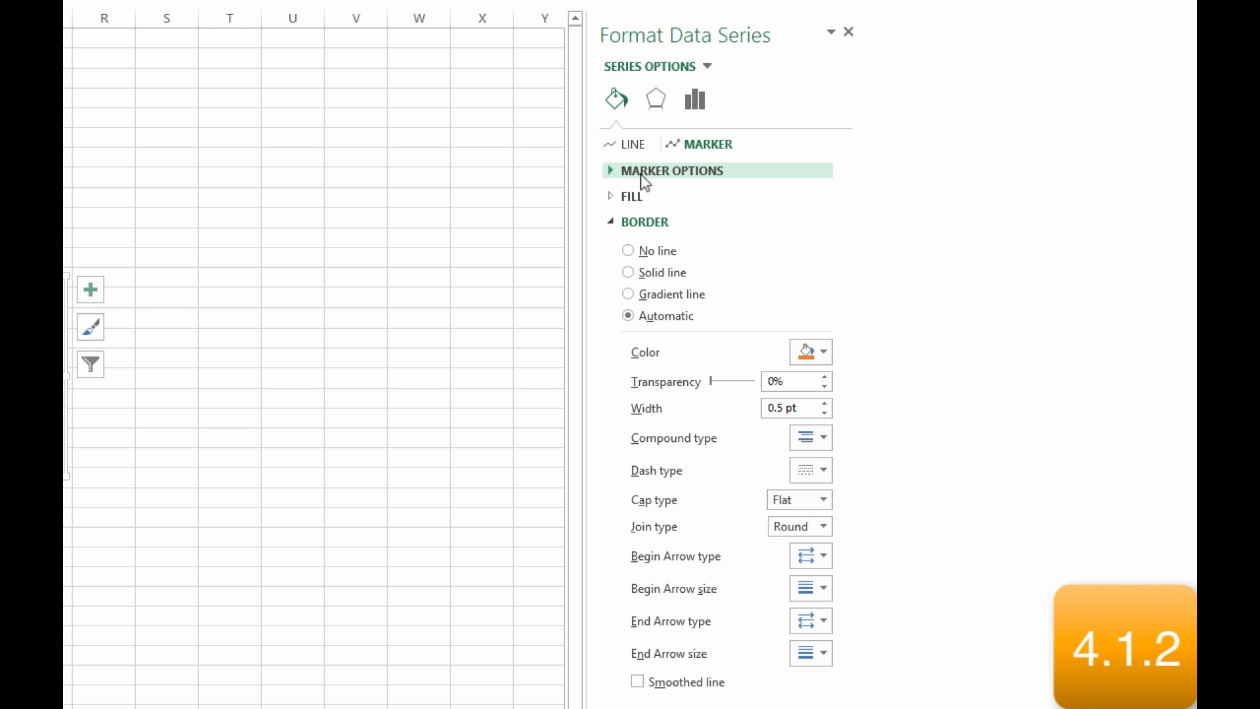
click(611, 172)
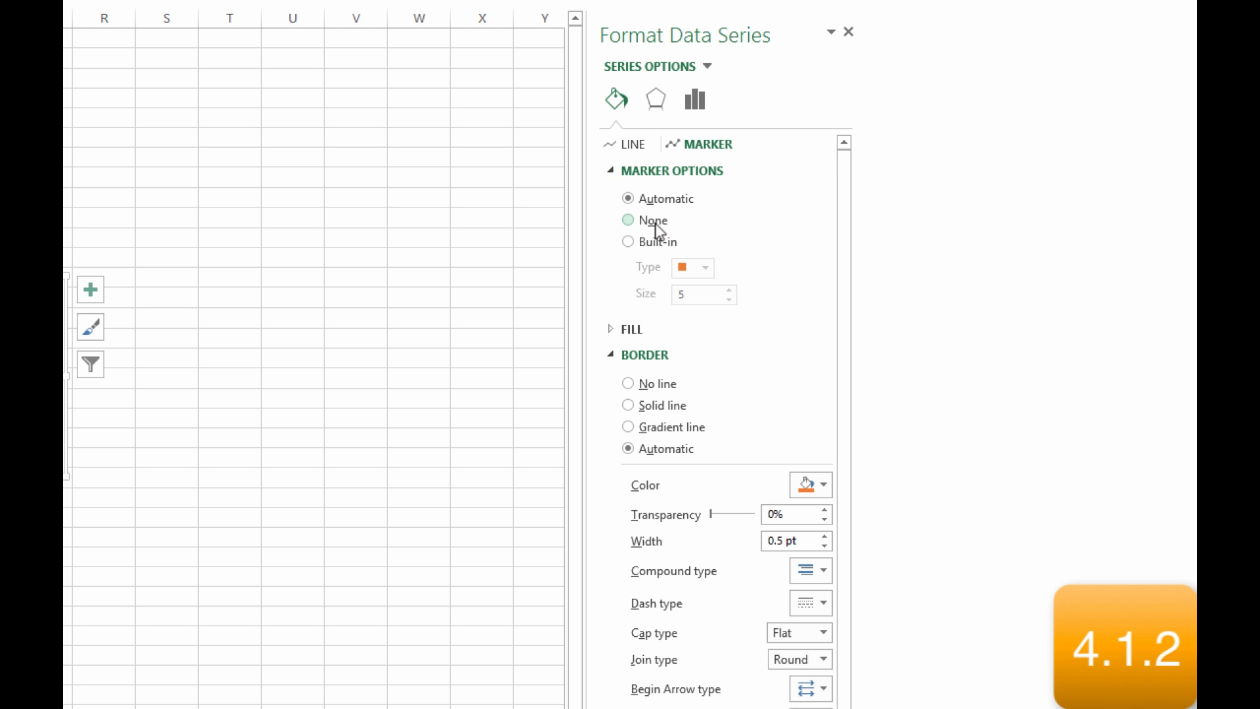
click(849, 32)
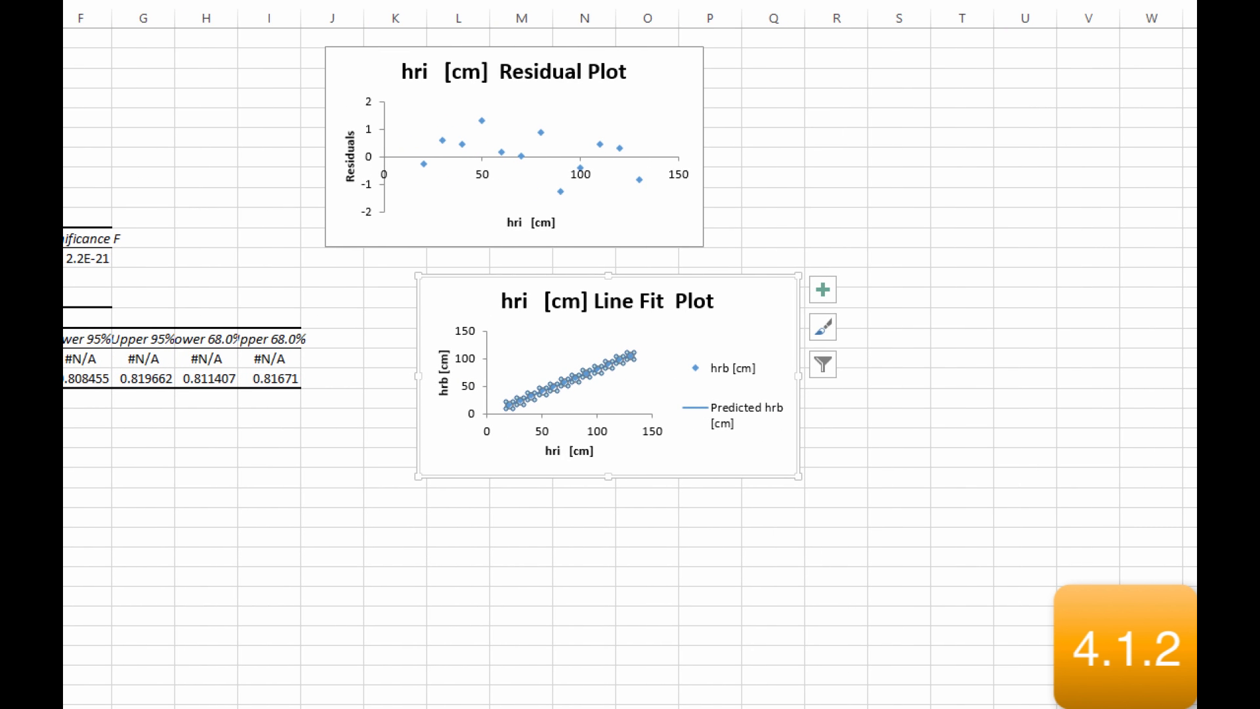
click(1030, 396)
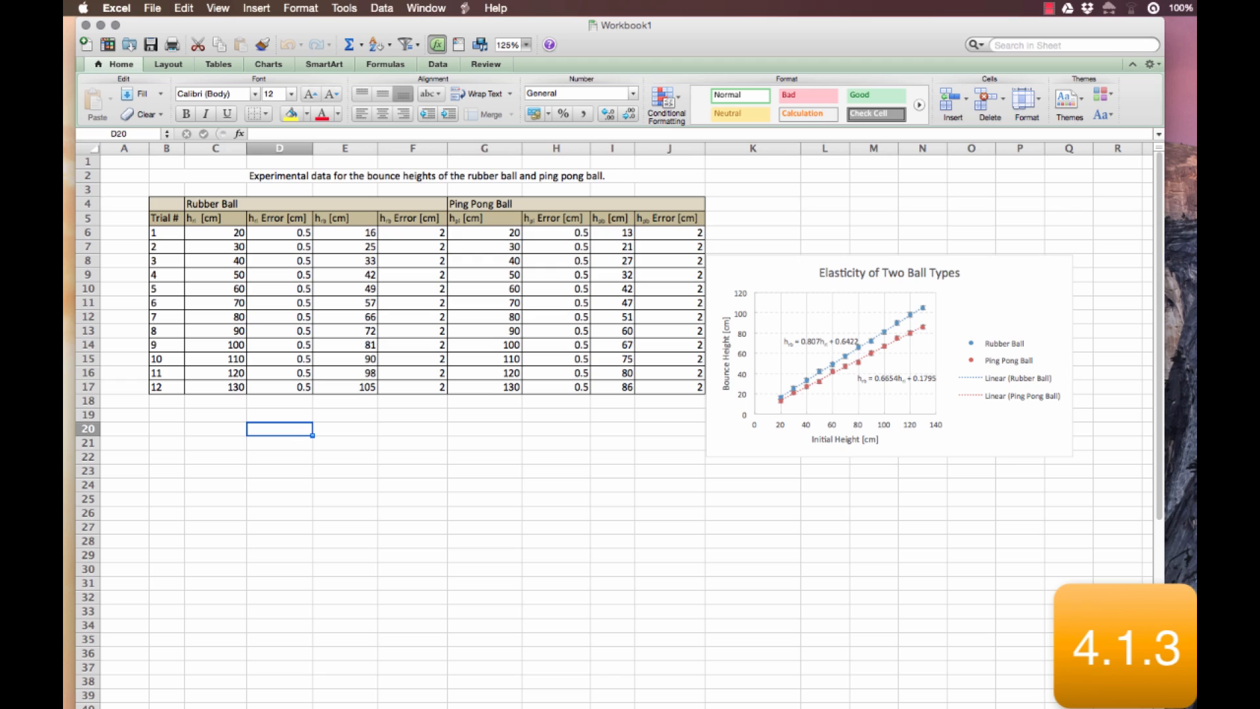
Switch to StatPlus and start a Multiple Linear Regression on Workbook1.
click(367, 706)
click(297, 624)
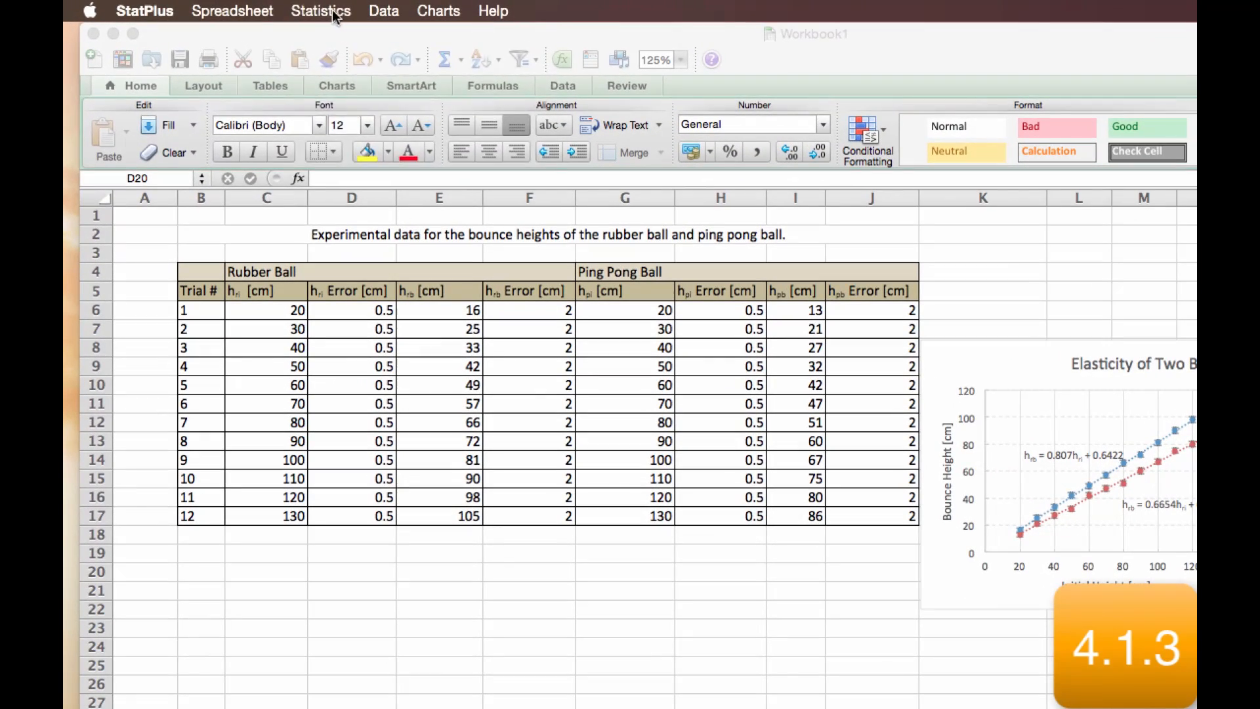
click(270, 12)
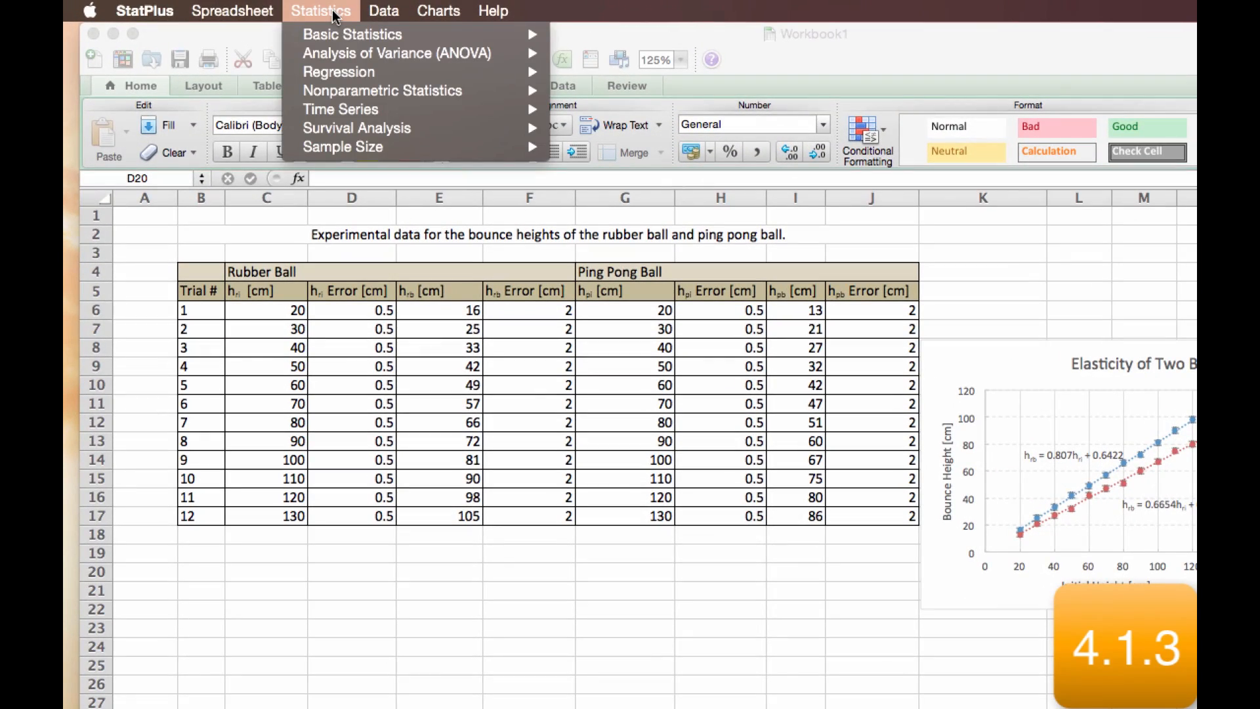
mouse_move(364, 73)
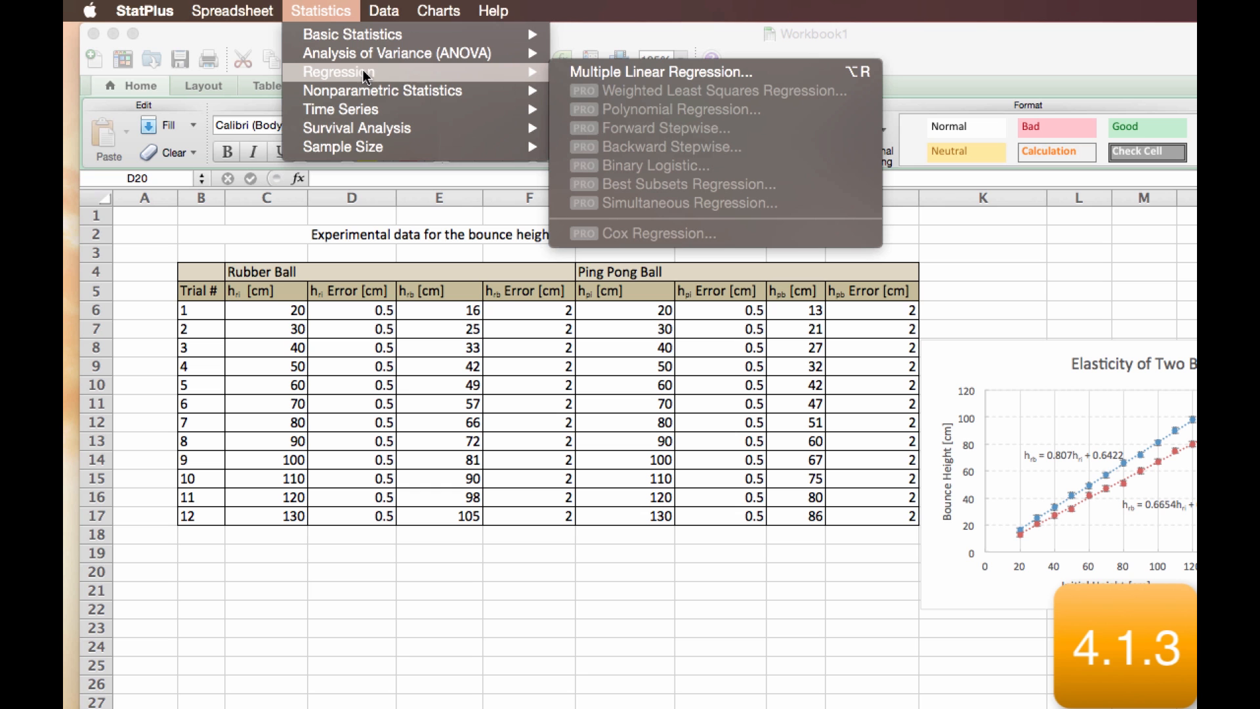
click(671, 75)
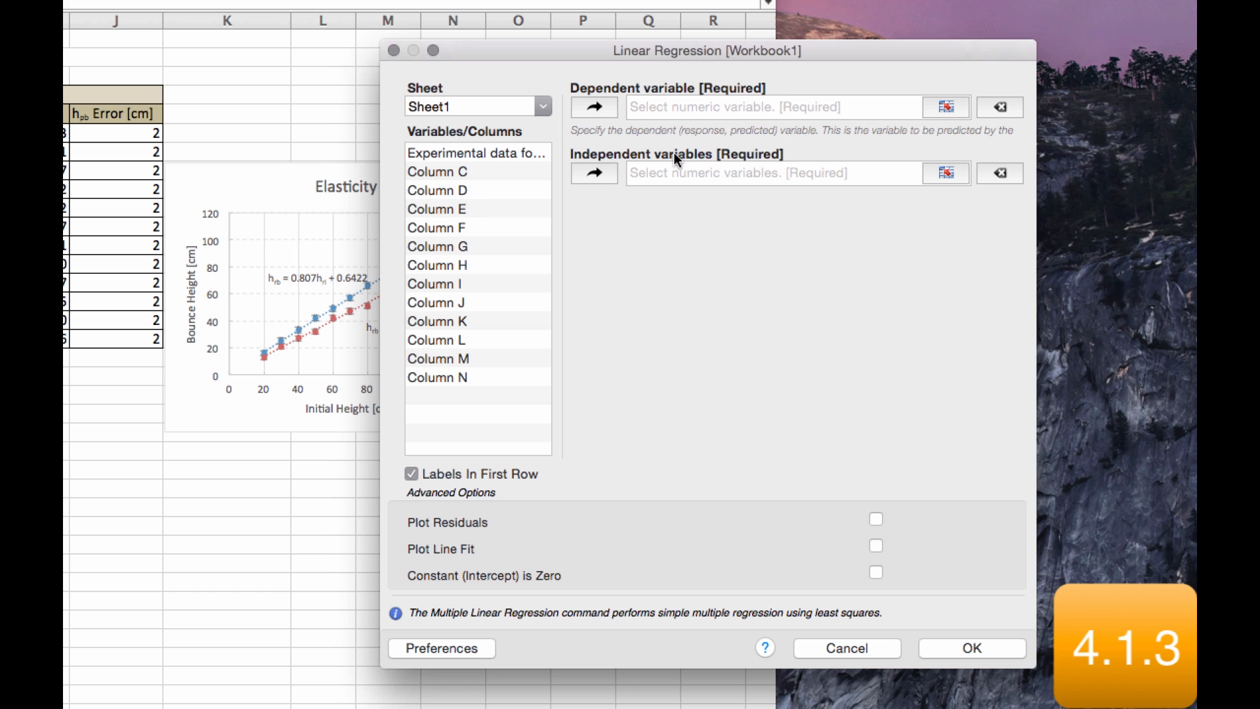
Set the regression's dependent variable to Sheet1!$E$5:$E$17 and its independent variable to Sheet1!$C$5:$C$17.
click(946, 107)
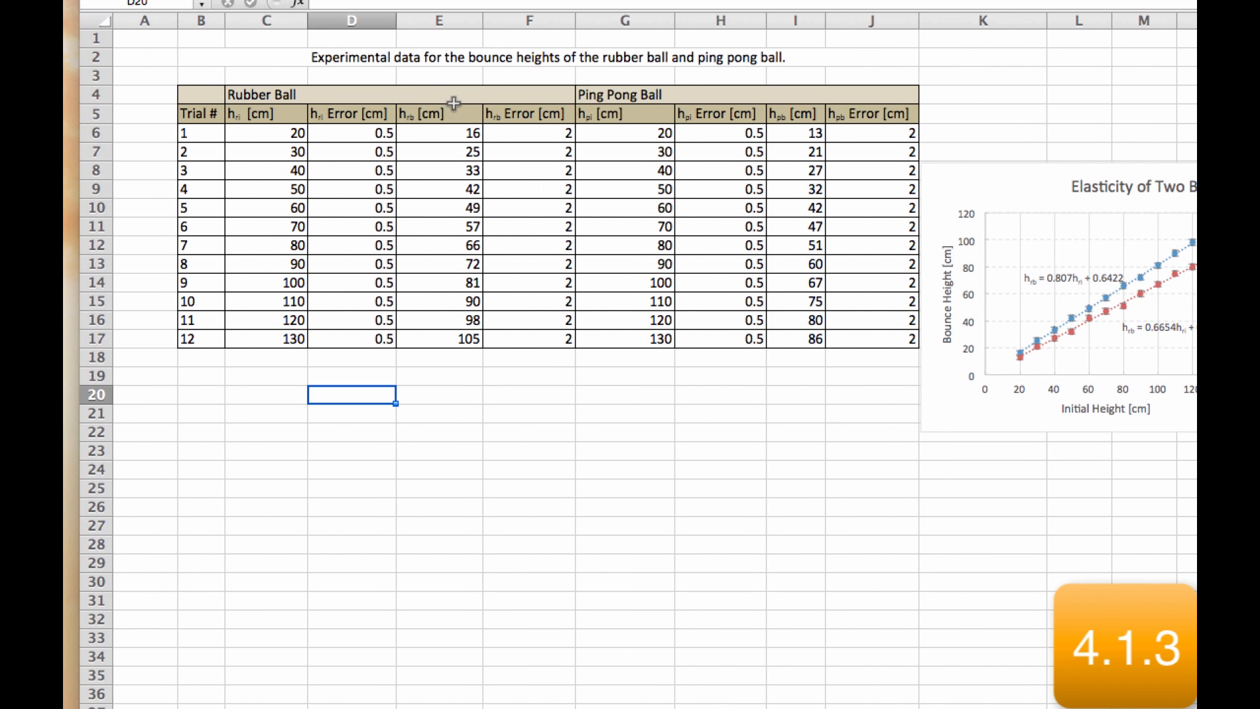
click(459, 113)
drag(459, 113, 467, 338)
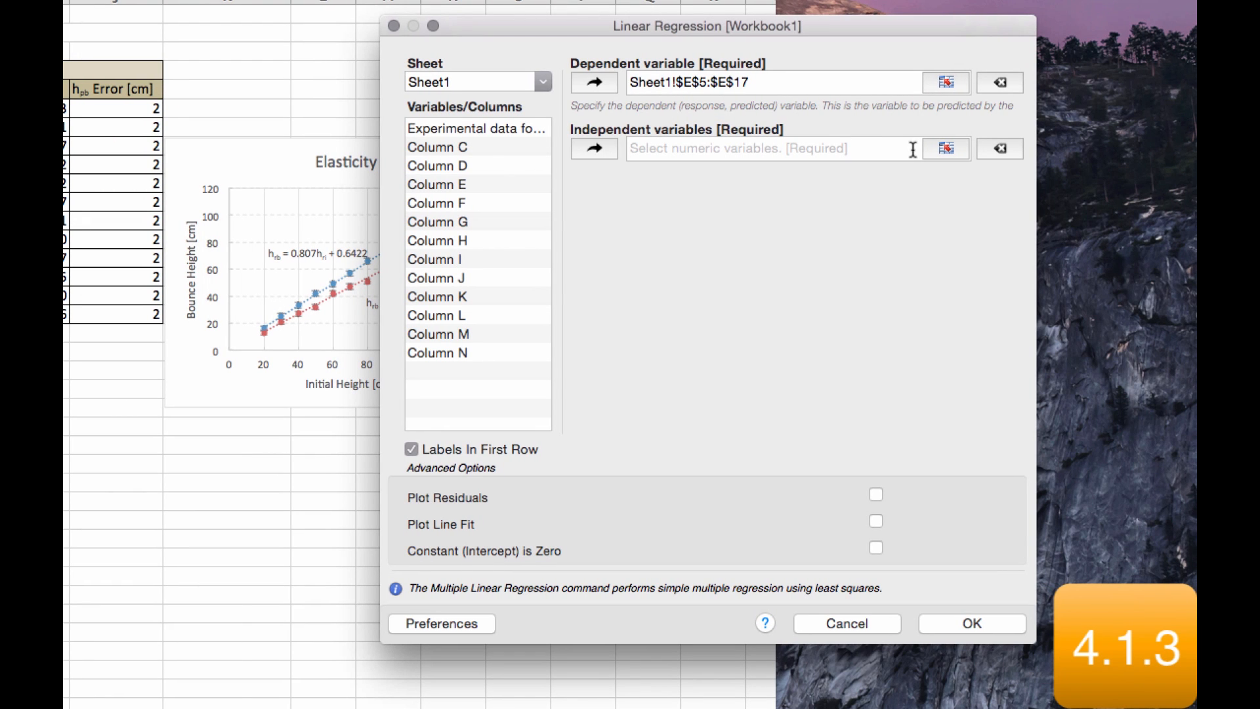
click(956, 151)
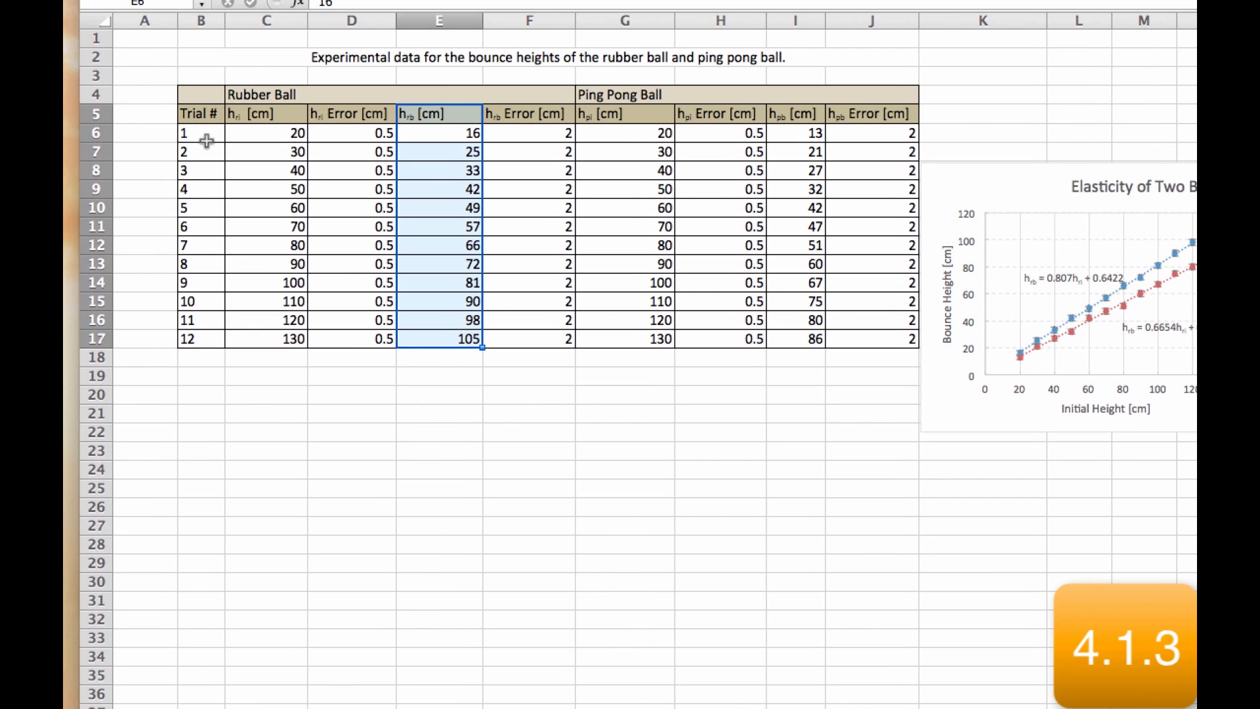
drag(253, 114, 287, 334)
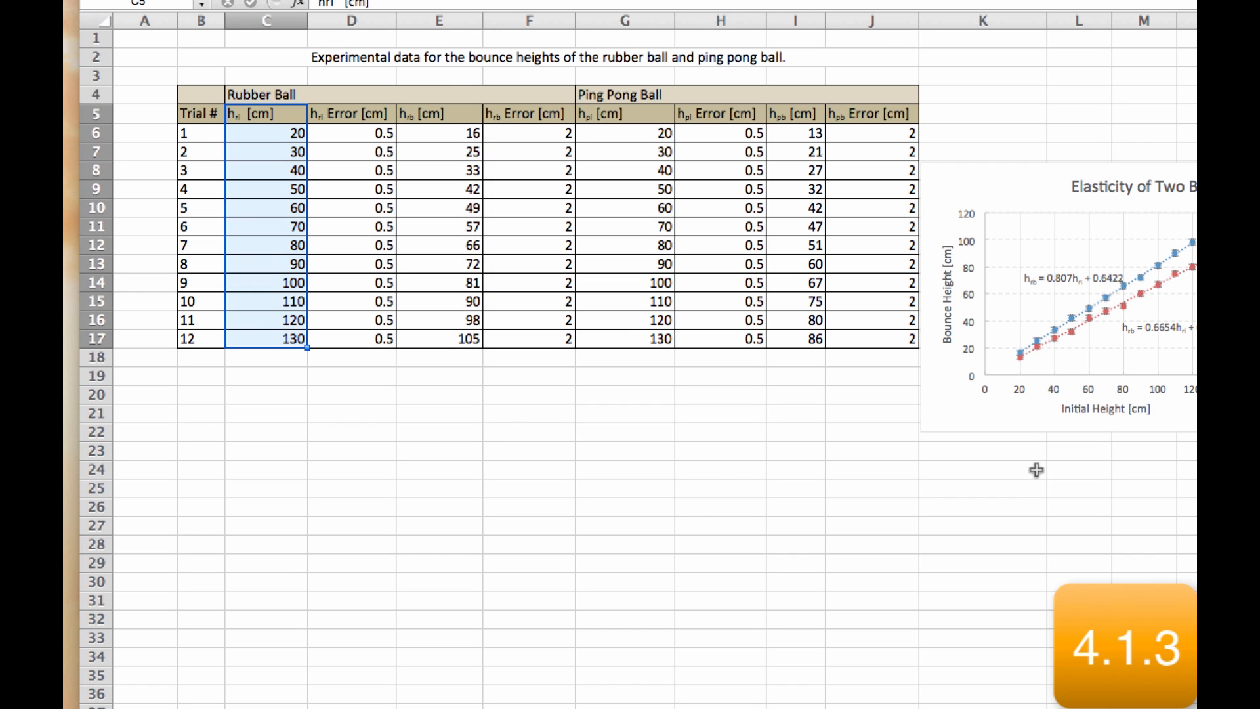
key(Return)
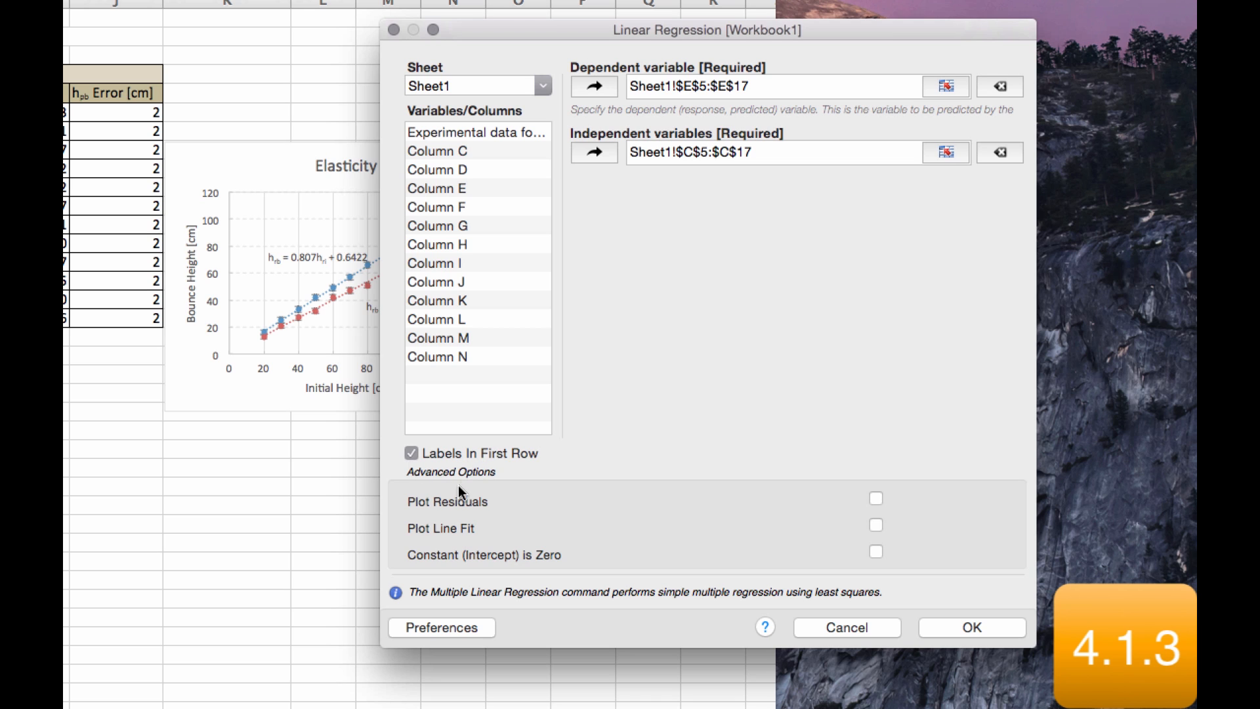
Enable Plot Residuals, Plot Line Fit and Constant (Intercept) is Zero for the linear regression.
click(875, 498)
click(875, 525)
click(877, 553)
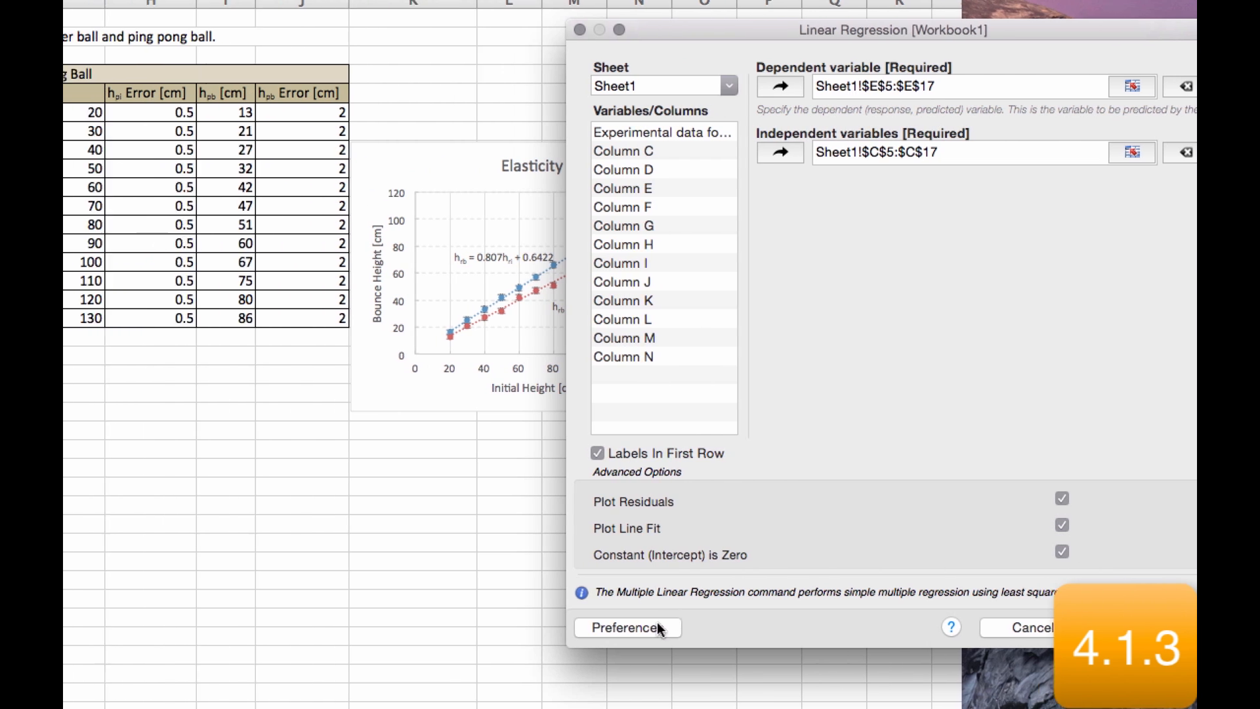
Review the StatPlus preferences, including the alpha value, and run the linear regression.
click(659, 629)
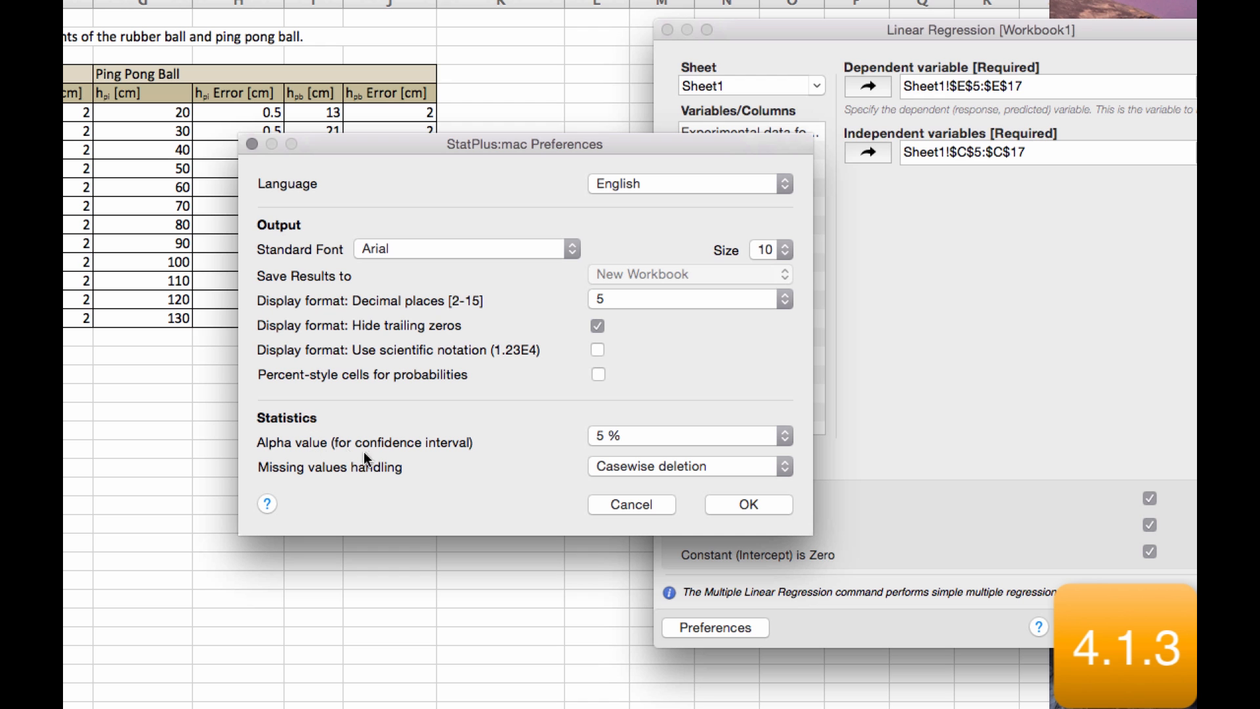
click(729, 504)
click(951, 648)
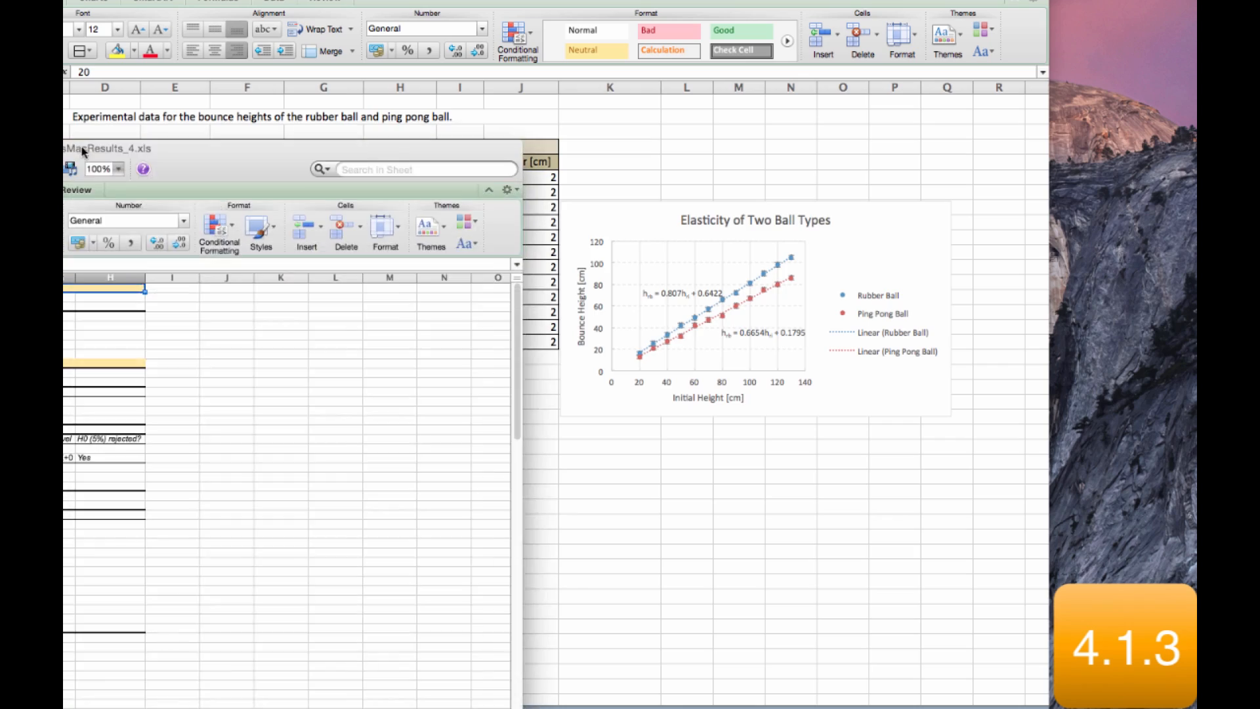
Reposition the StatPlus results workbook and enlarge its window to look over the regression tables and charts.
drag(82, 151, 610, 4)
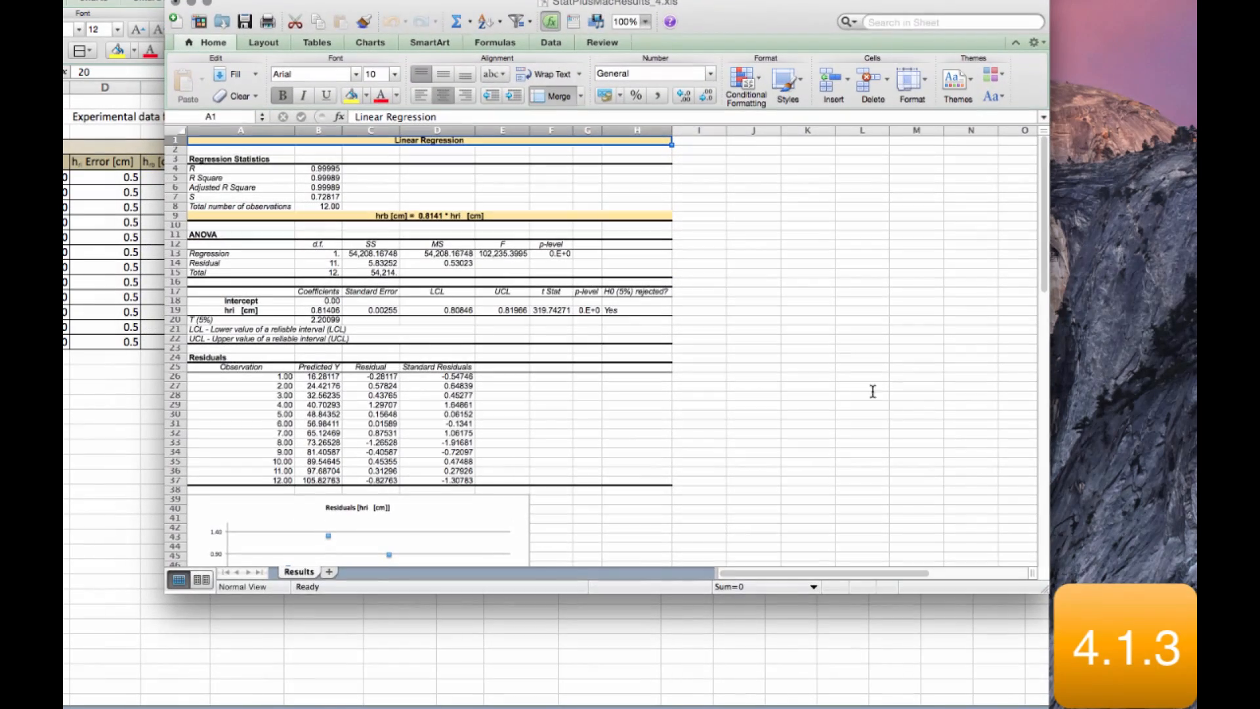
drag(1039, 588, 1212, 708)
scroll(792, 440, down, 5)
scroll(792, 439, up, 5)
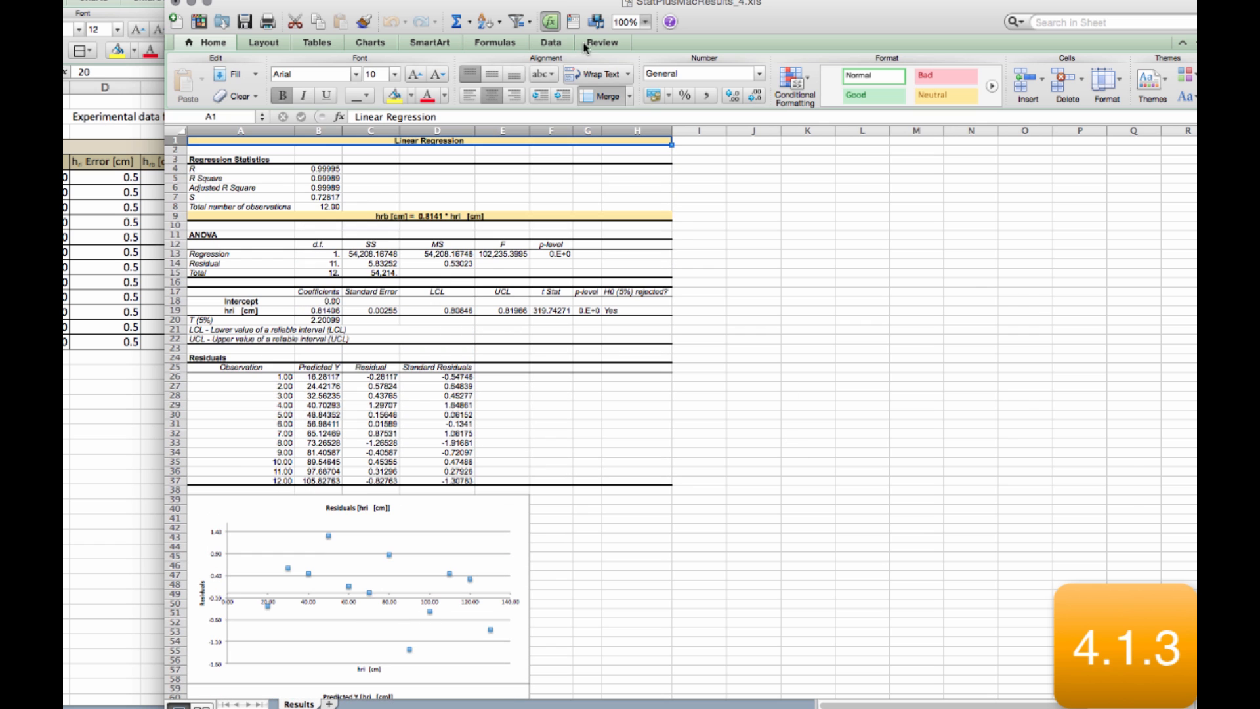
drag(620, 3, 669, 0)
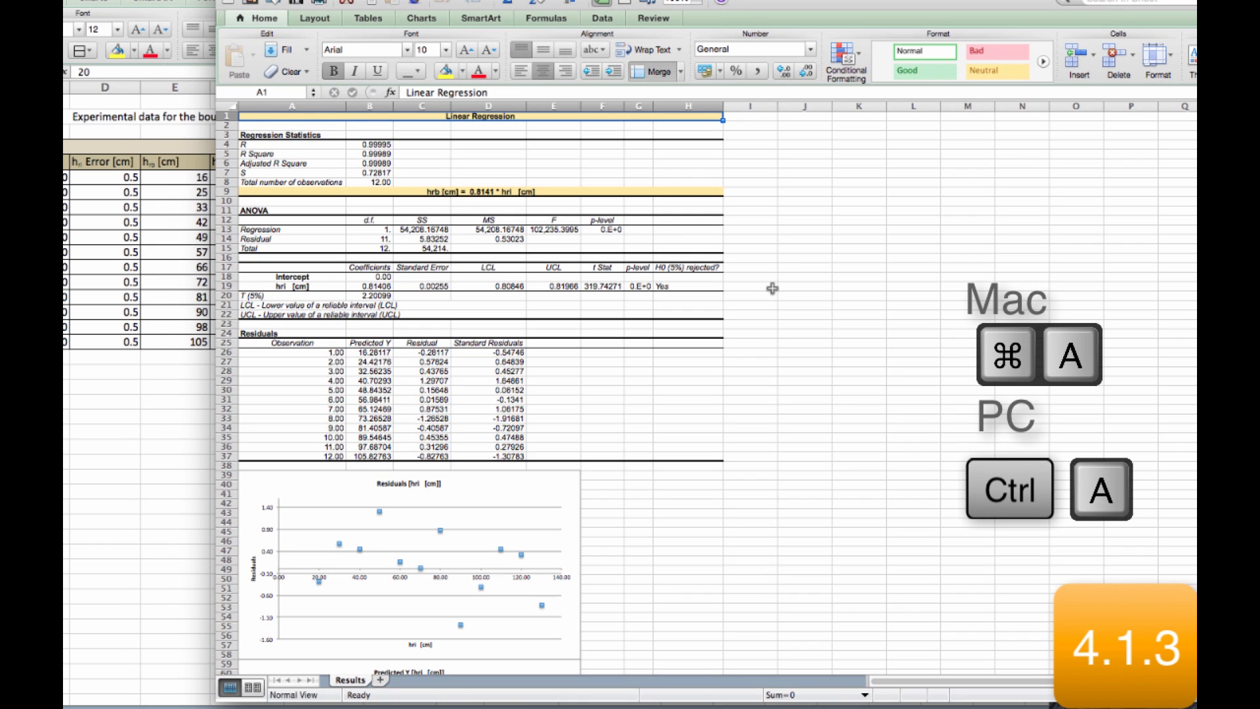
Copy the entire StatPlus regression output, including its charts, into a blank sheet of Workbook1 starting at A1.
scroll(871, 281, down, 10)
click(669, 383)
key(super+a)
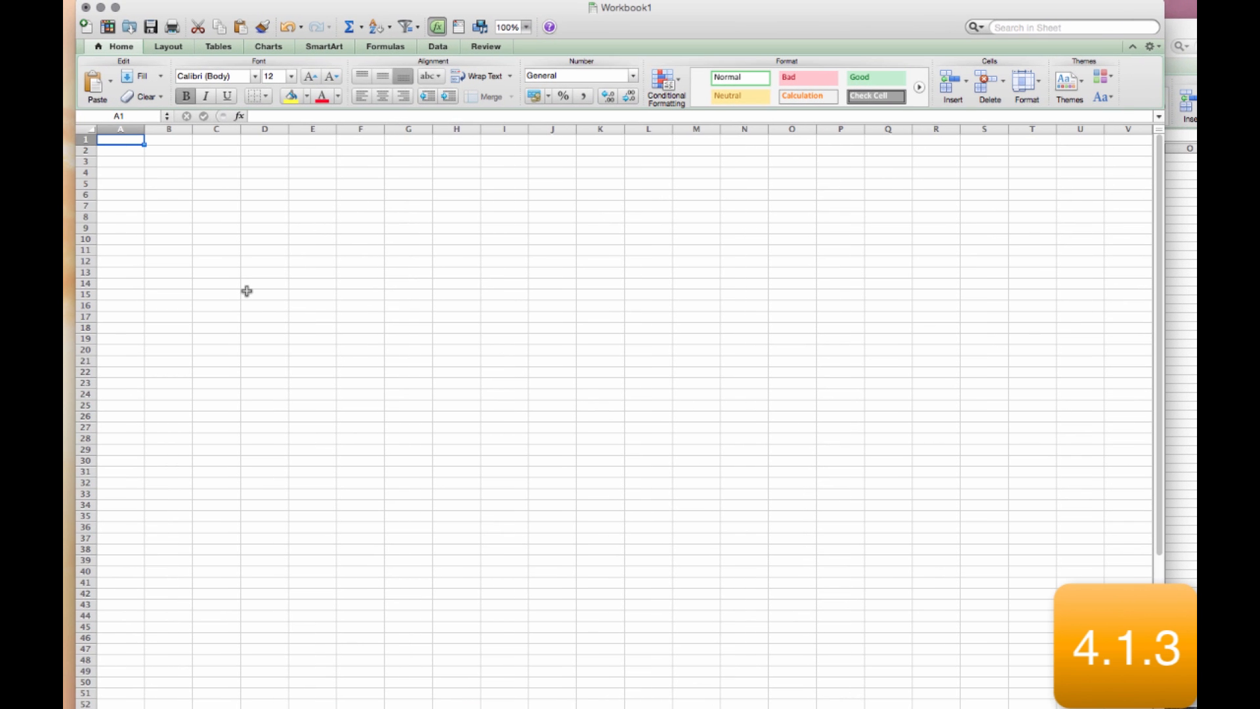
key(super+v)
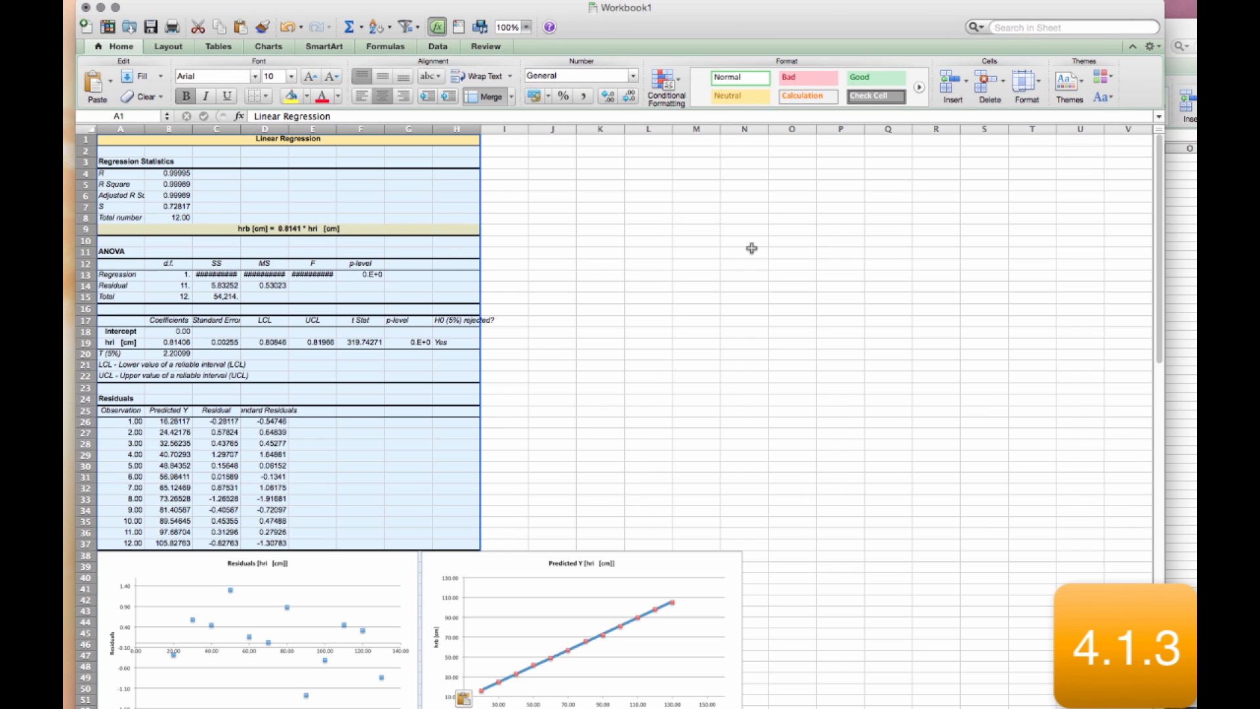
click(752, 249)
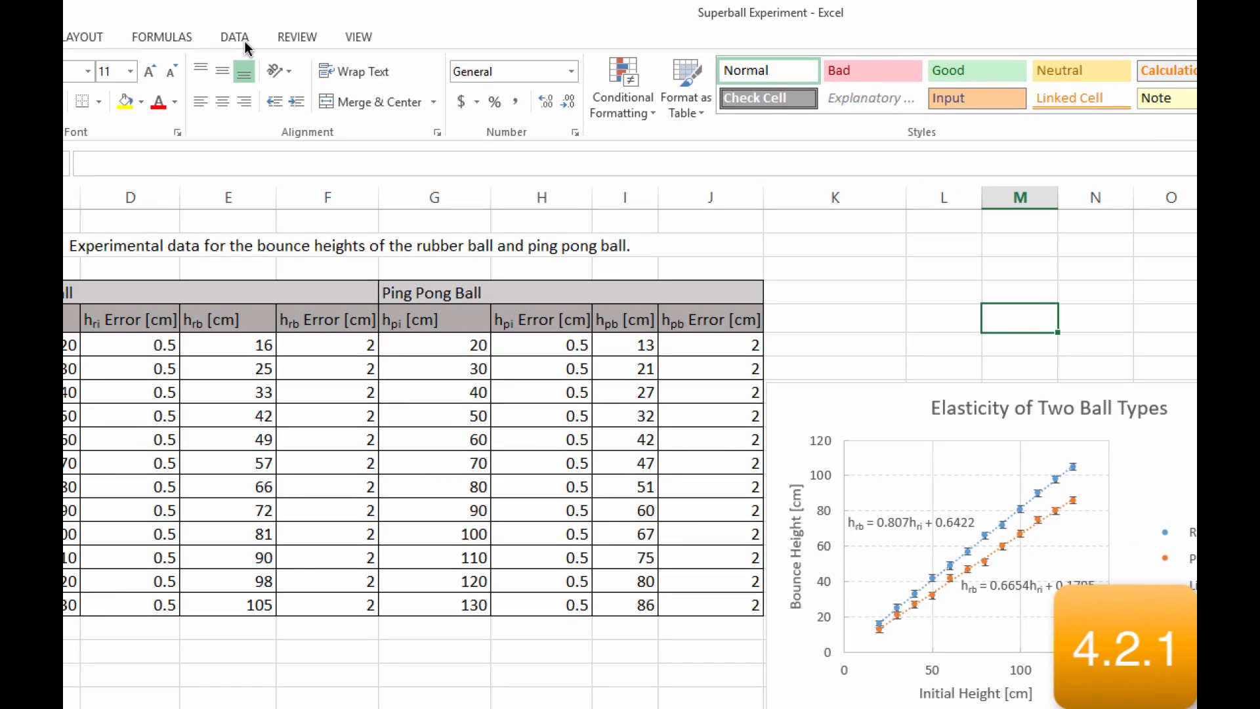
Set up Excel's Descriptive Statistics analysis for the rubber ball values $E$6:$E$17, with Summary statistics and Confidence Level for Mean enabled.
click(242, 41)
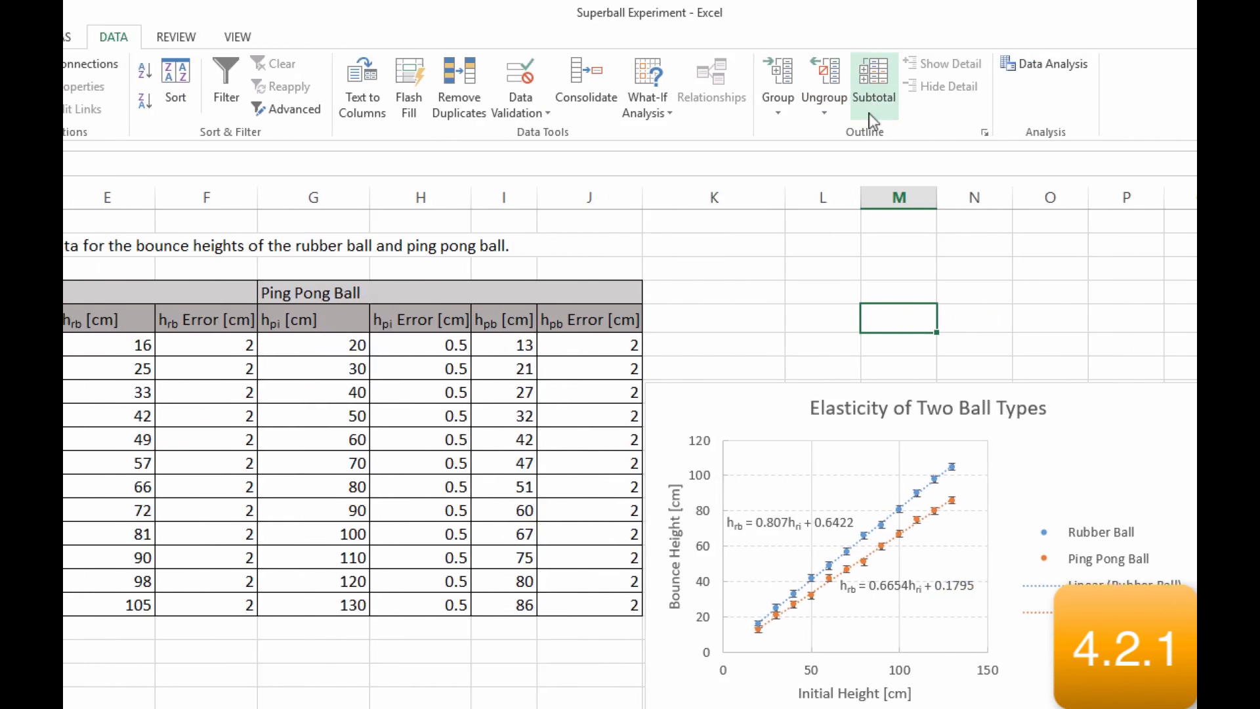
click(778, 65)
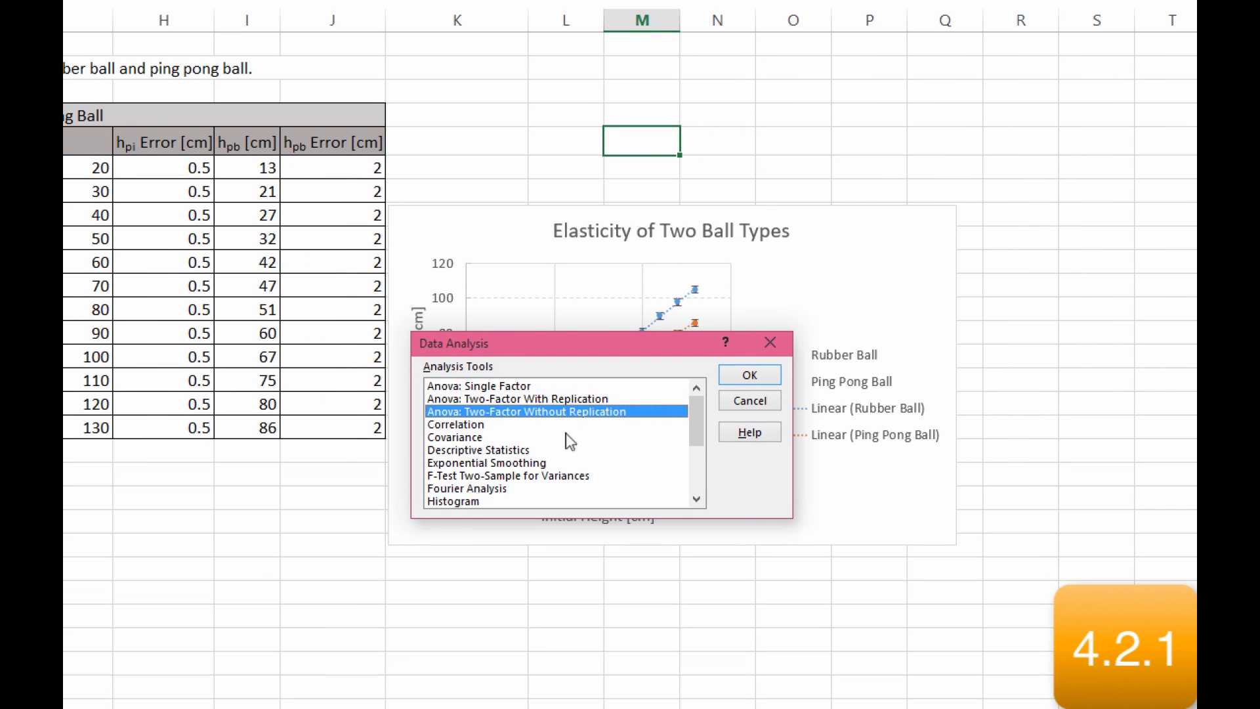
click(581, 450)
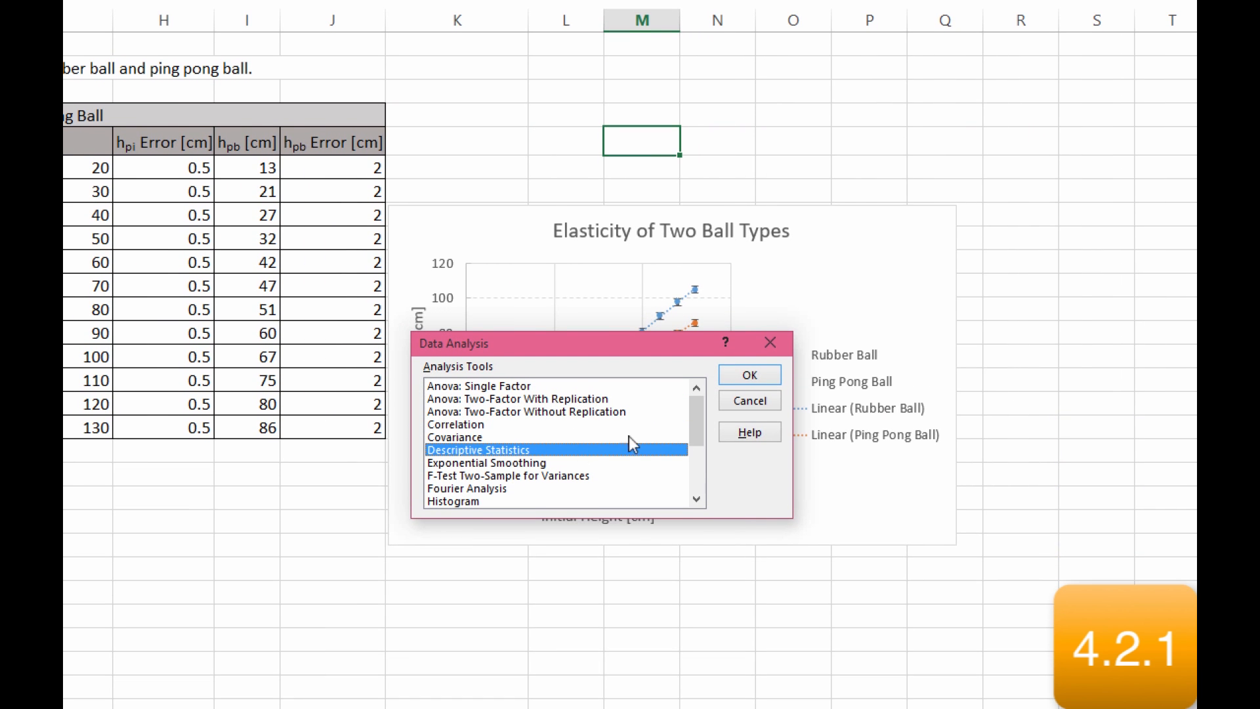
click(740, 375)
drag(647, 272, 730, 219)
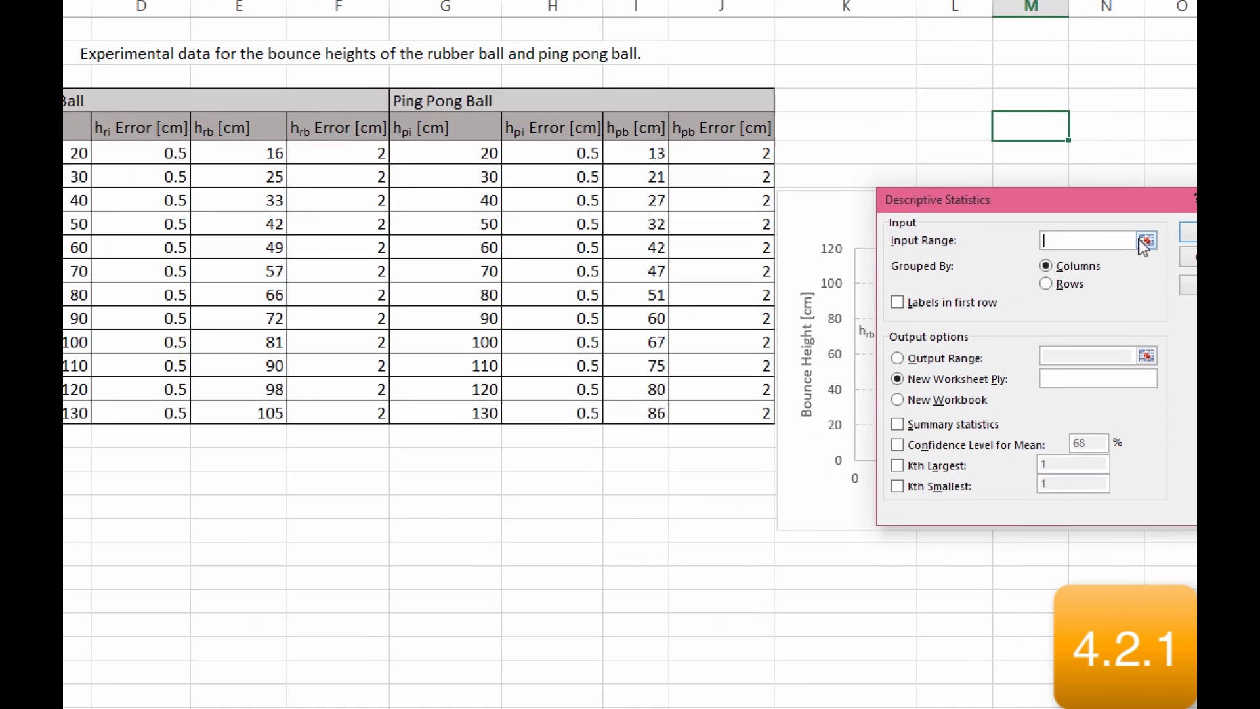
click(756, 257)
drag(405, 158, 402, 403)
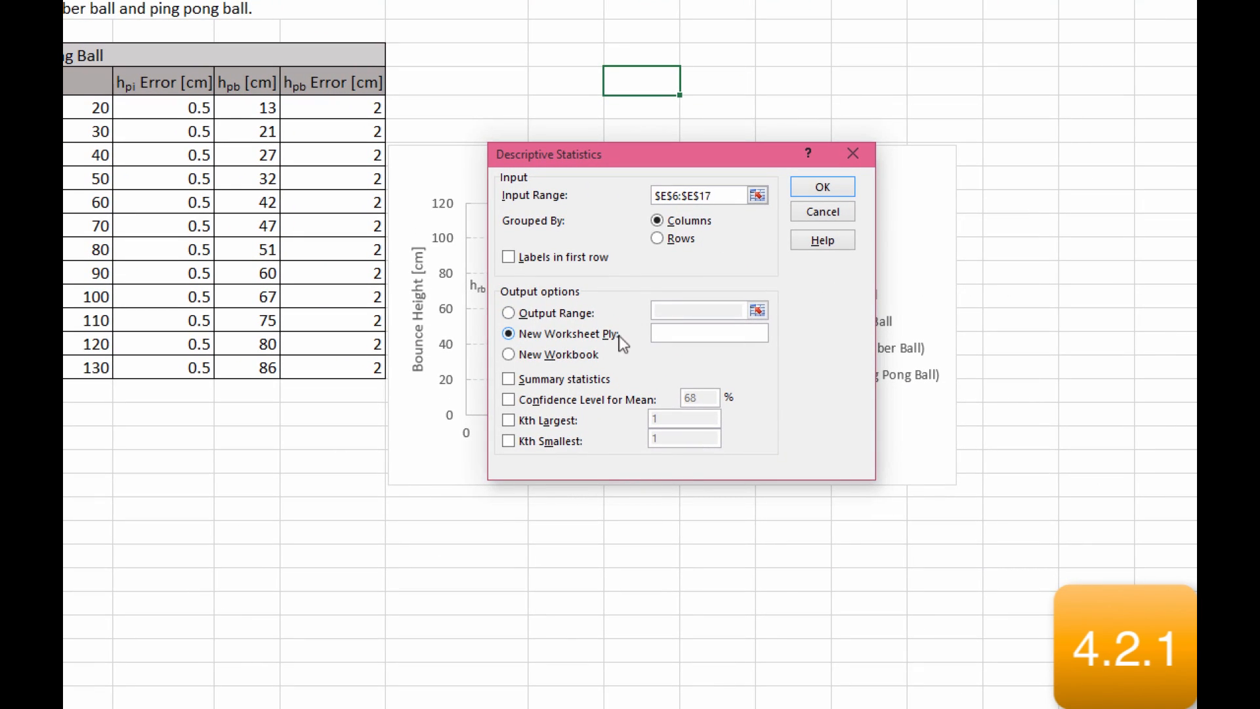
click(510, 379)
click(508, 402)
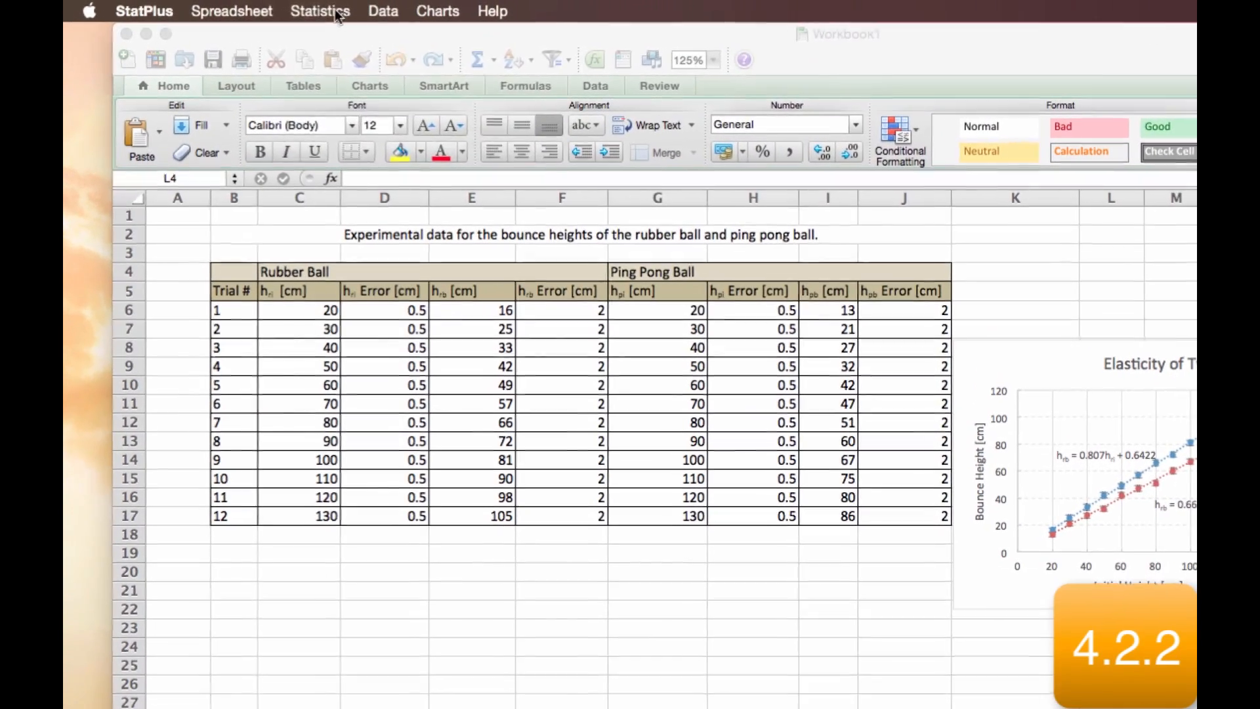
Run StatPlus Descriptive Statistics on the rubber ball hrb values in E6:E17.
click(256, 8)
mouse_move(277, 21)
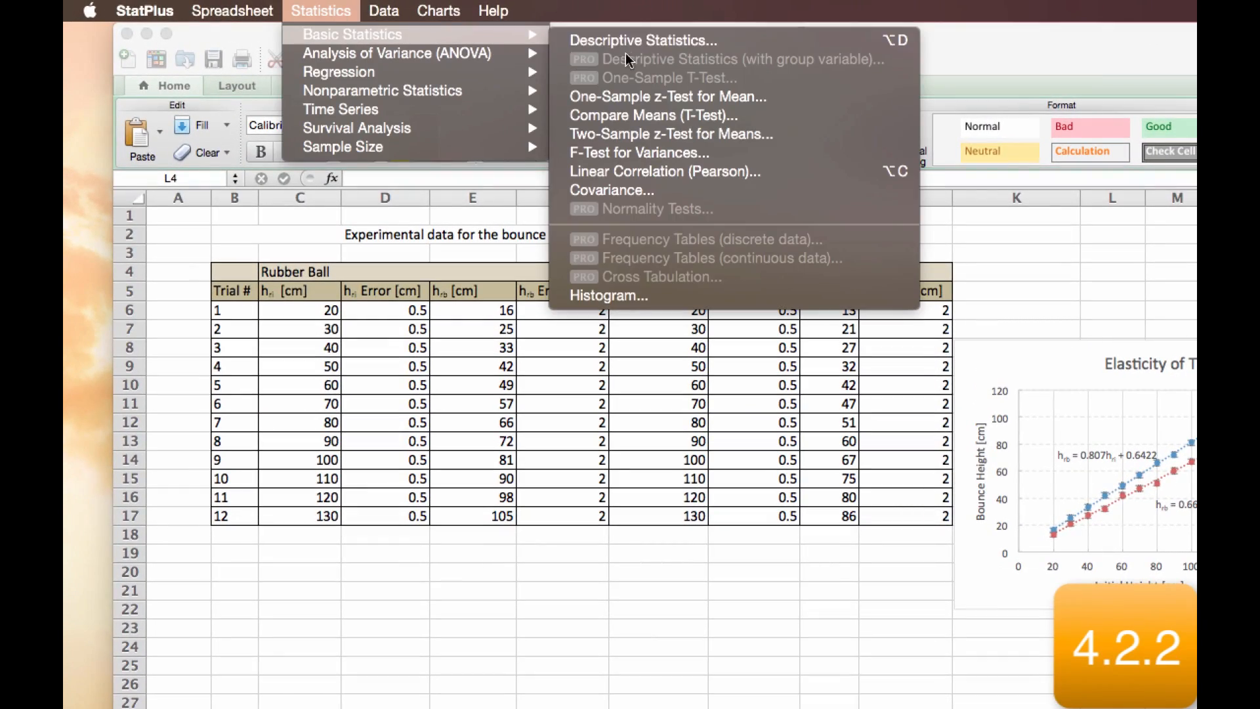
click(691, 40)
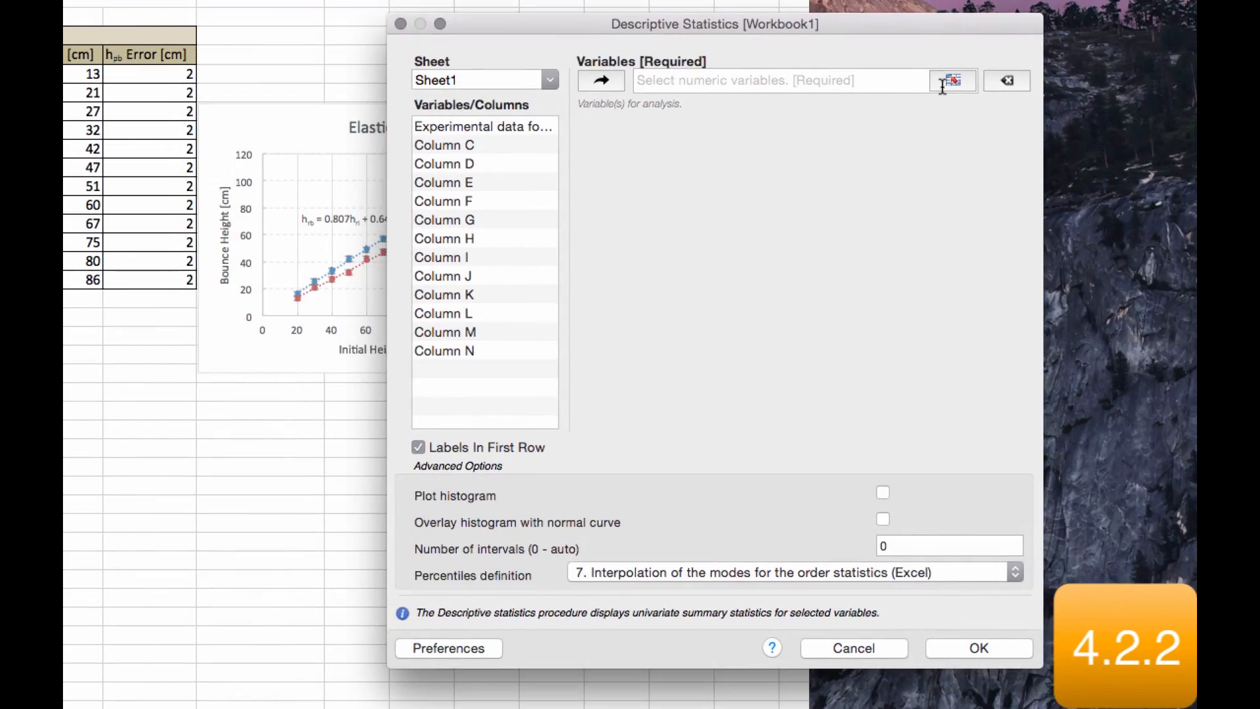
click(952, 80)
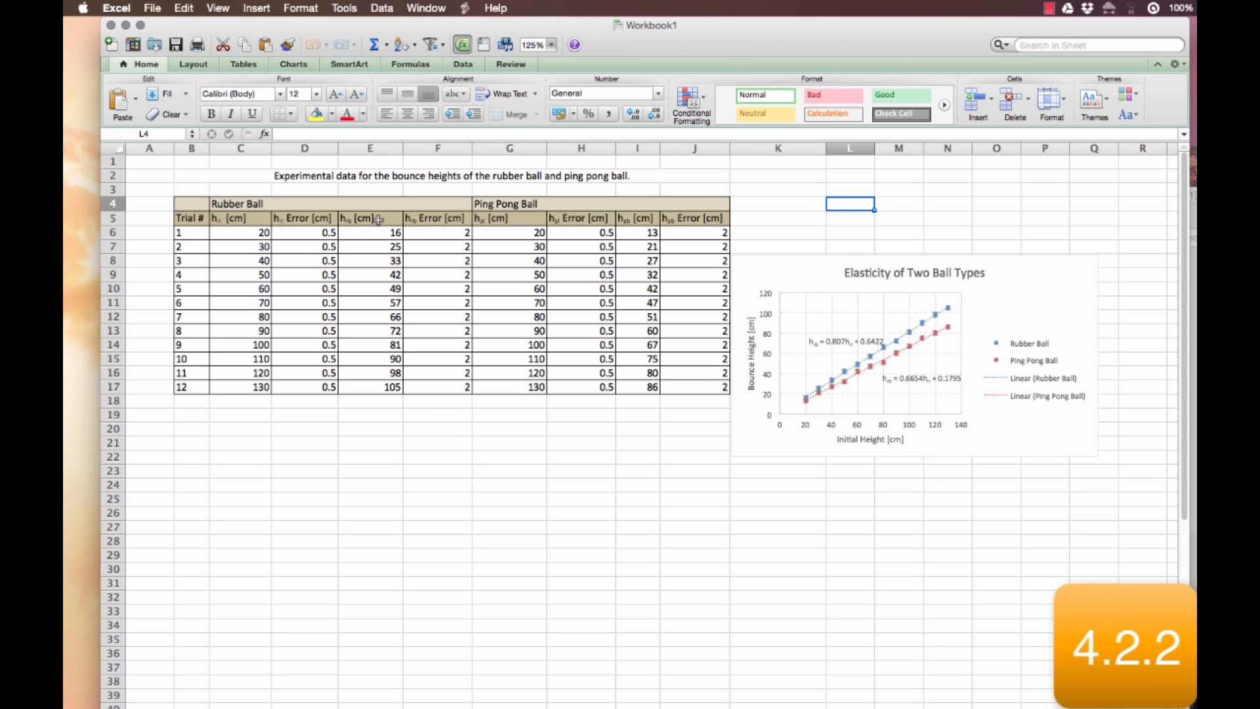
drag(378, 229, 394, 387)
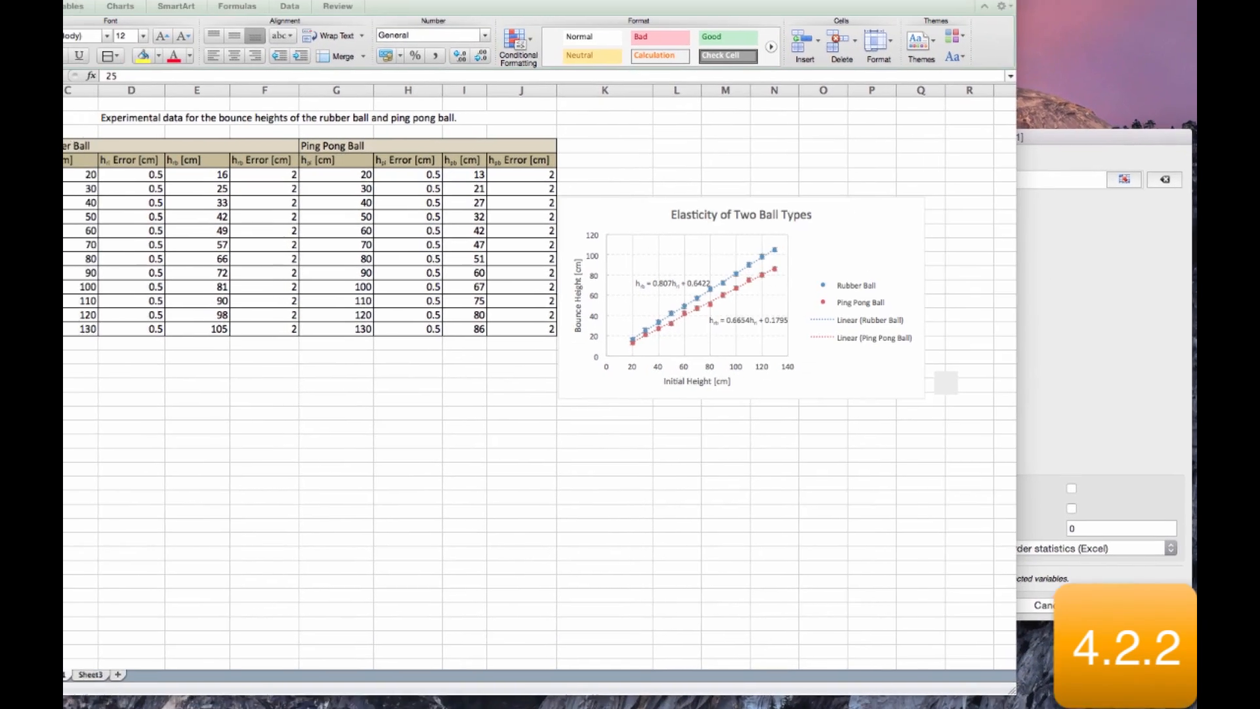
click(1047, 577)
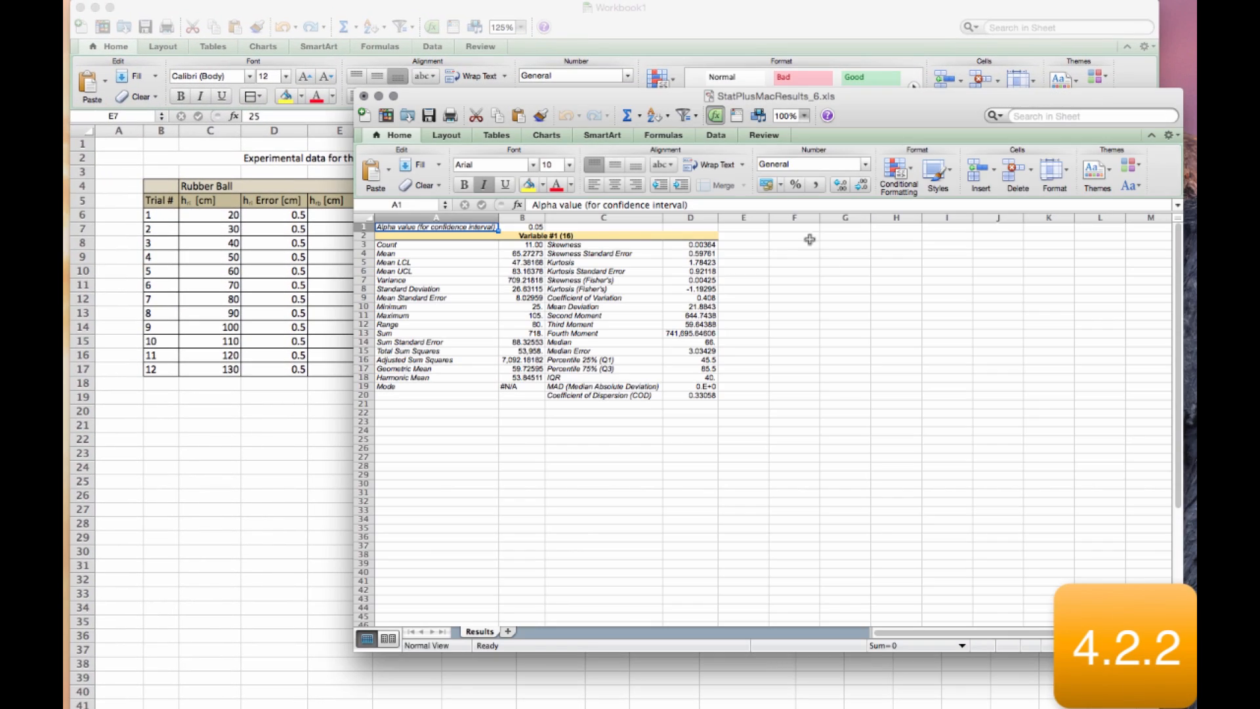